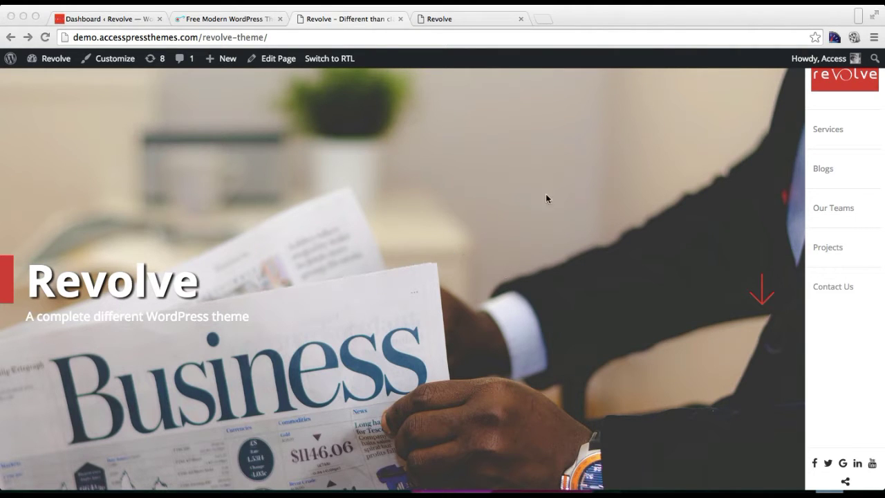
Browse the demo home page's full-screen slides from the Revolve intro through Our Services to News.
{"action": "left_click", "coordinate": [611, 244]}
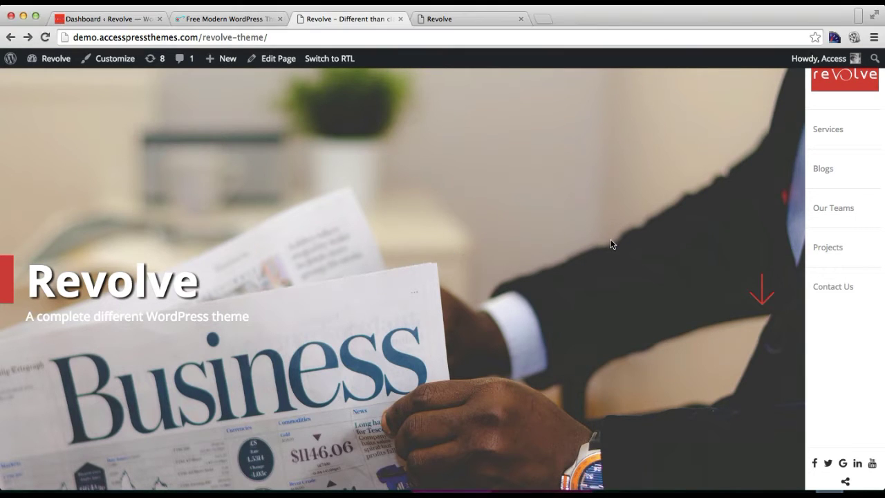
{"action": "left_click", "coordinate": [763, 295]}
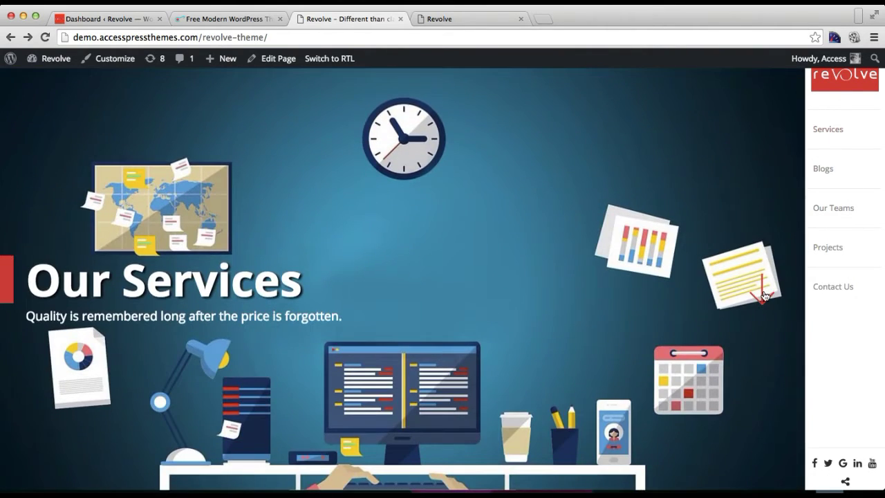
{"action": "scroll", "coordinate": [691, 253], "scroll_direction": "up", "scroll_amount": 2}
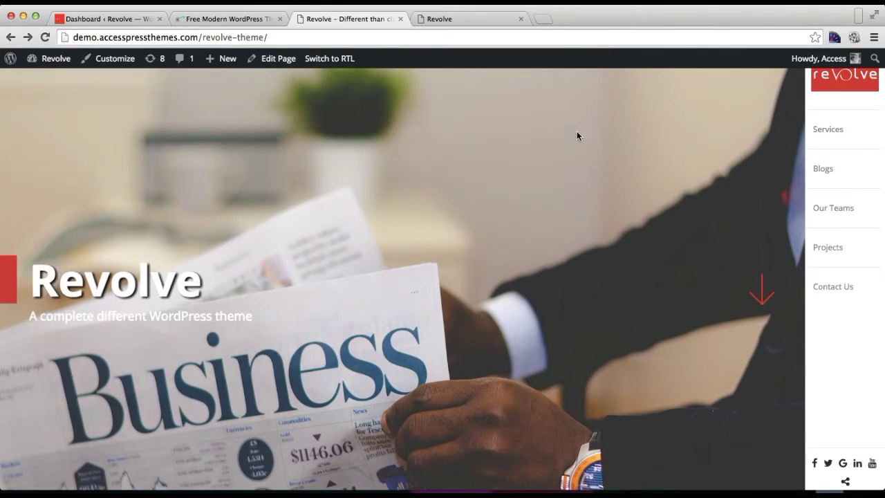
{"action": "left_click", "coordinate": [762, 294]}
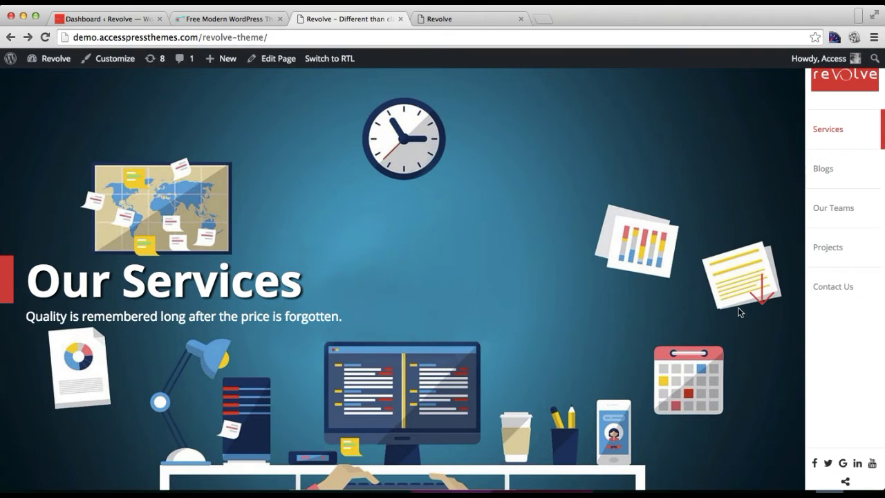
{"action": "left_click", "coordinate": [758, 278]}
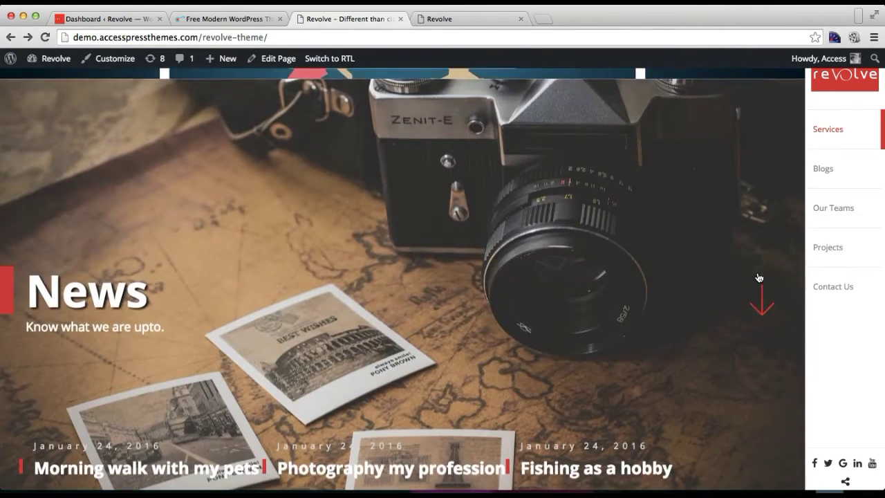
{"action": "scroll", "coordinate": [758, 278], "scroll_direction": "up", "scroll_amount": 5}
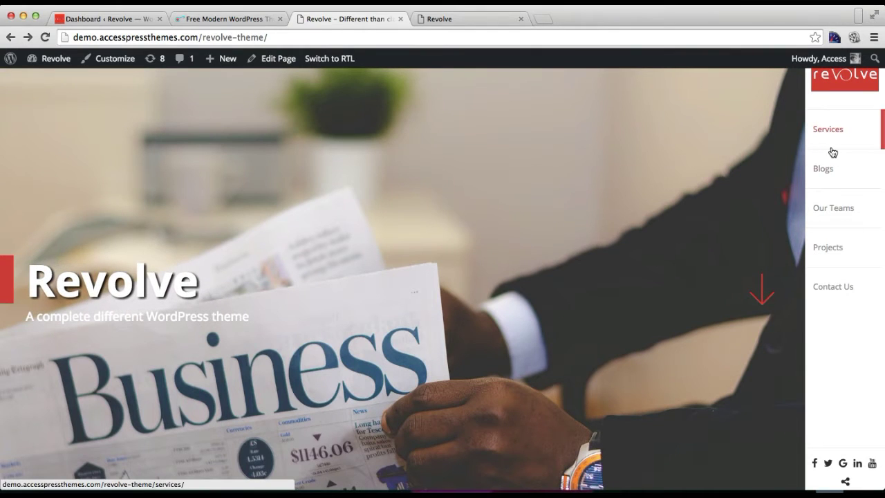
{"action": "scroll", "coordinate": [447, 249], "scroll_direction": "down", "scroll_amount": 2}
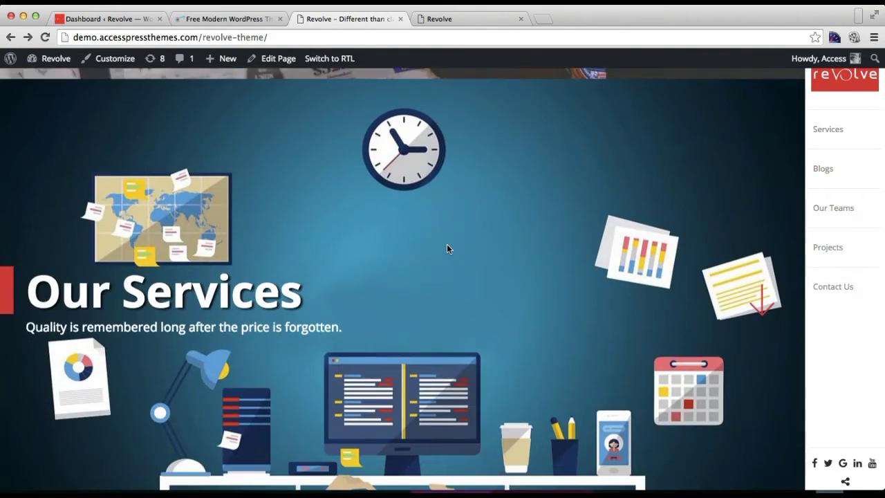
{"action": "scroll", "coordinate": [447, 247], "scroll_direction": "down", "scroll_amount": 2}
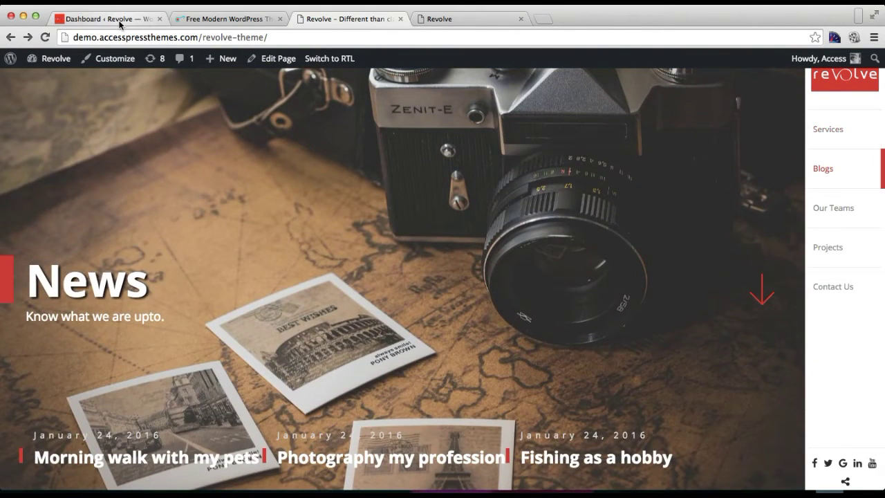
Open the local site's theme customizer in a new browser tab and go to the Home Slide options of the home slider.
{"action": "left_click", "coordinate": [118, 24]}
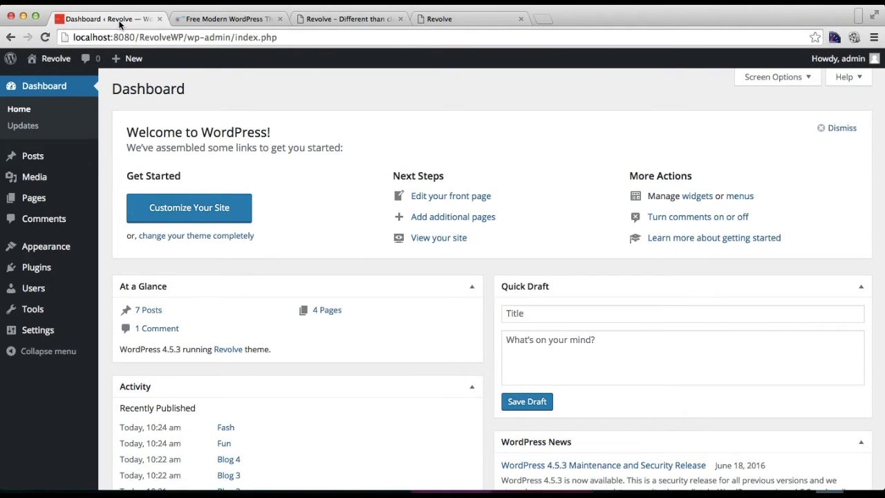
{"action": "mouse_move", "coordinate": [49, 256]}
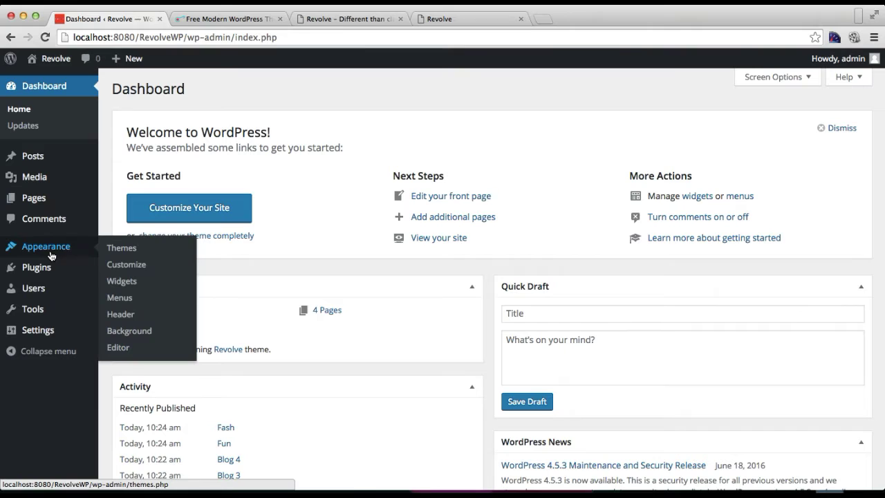
{"action": "right_click", "coordinate": [126, 267]}
{"action": "left_click", "coordinate": [138, 265]}
{"action": "left_click", "coordinate": [233, 17]}
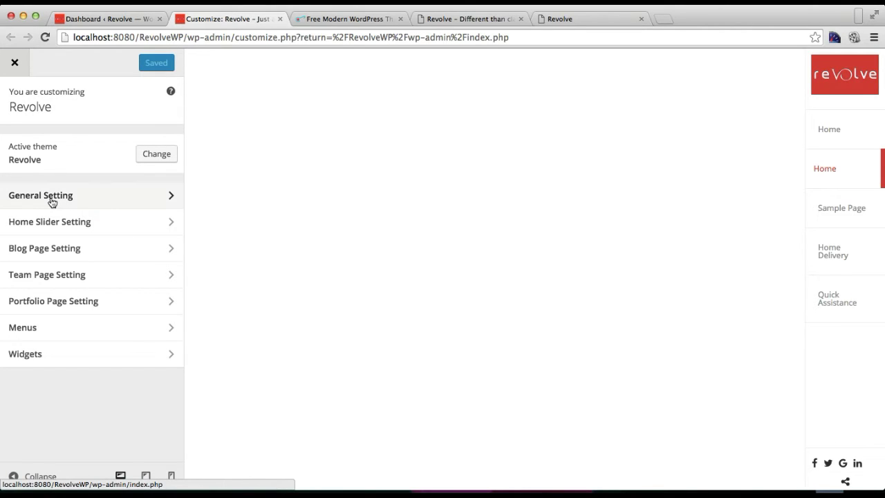
{"action": "left_click", "coordinate": [73, 229]}
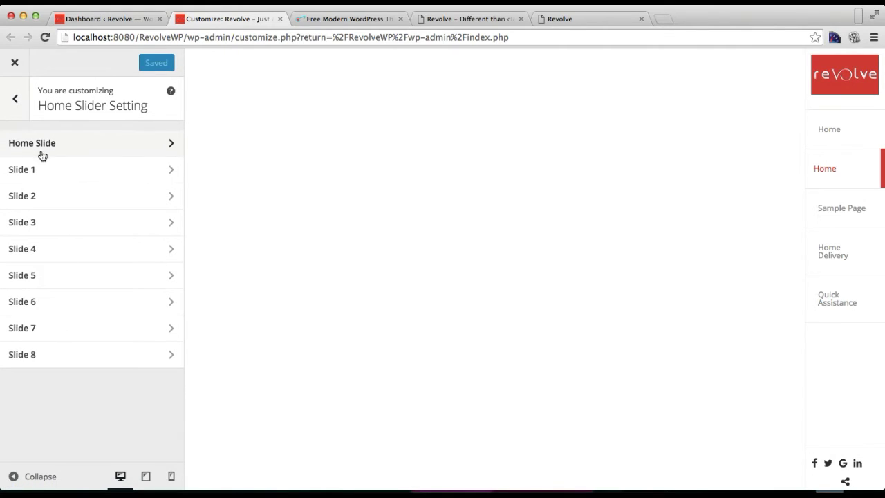
{"action": "left_click", "coordinate": [58, 147]}
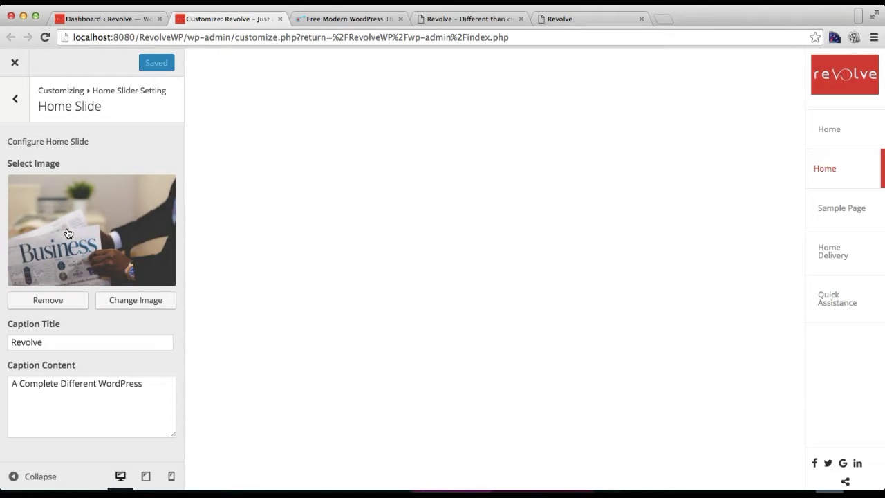
Remove the Home Slide image, choose business-1031754_1920-1024x678.jpg from the media library, and publish the change.
{"action": "left_click", "coordinate": [65, 301]}
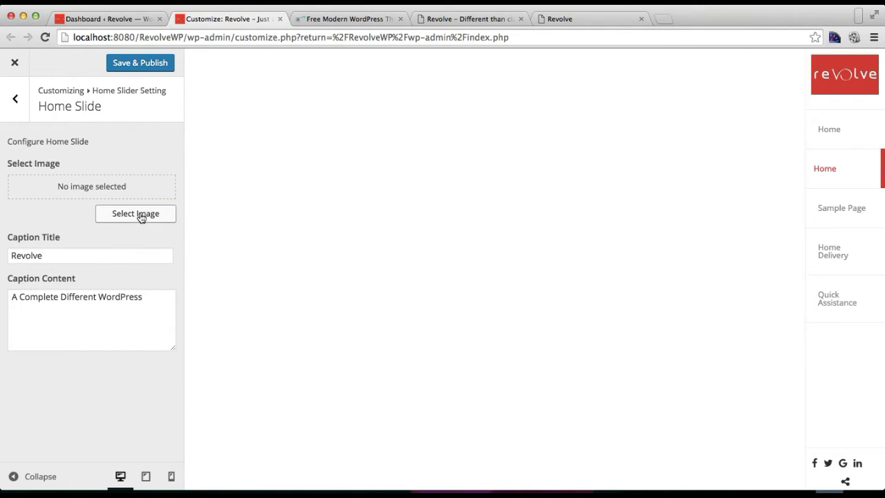
{"action": "left_click", "coordinate": [141, 217]}
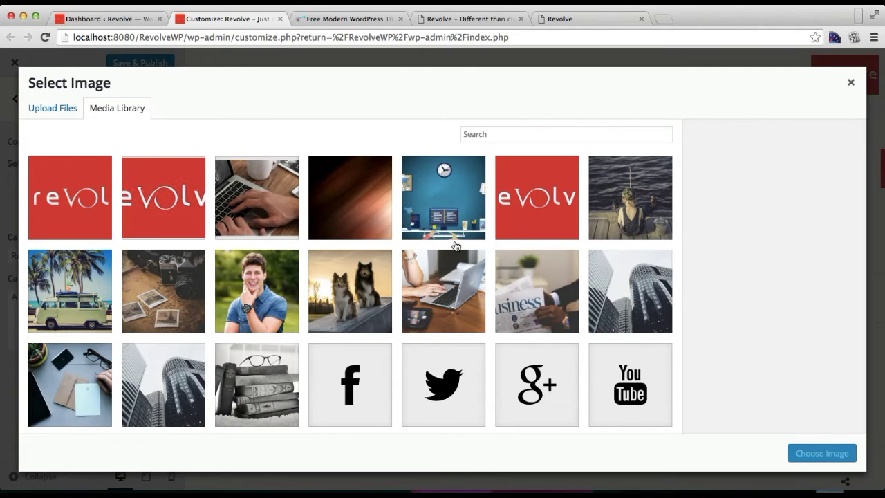
{"action": "left_click", "coordinate": [525, 296]}
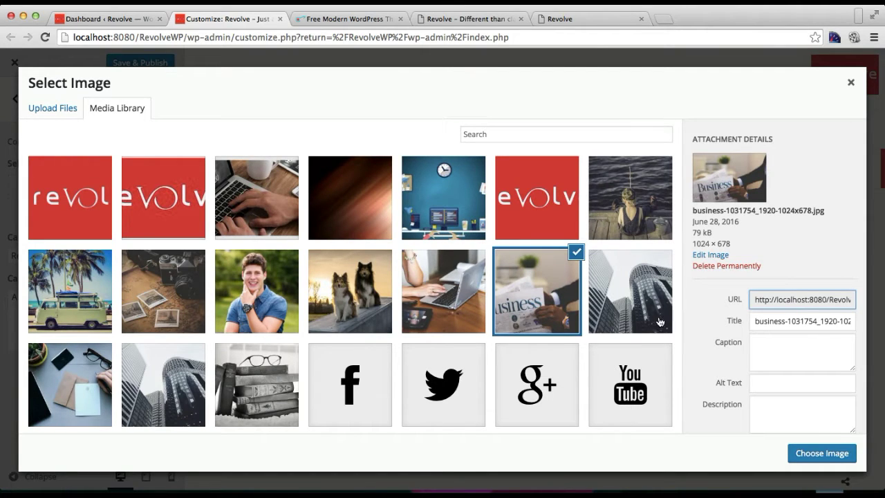
{"action": "left_click", "coordinate": [800, 451]}
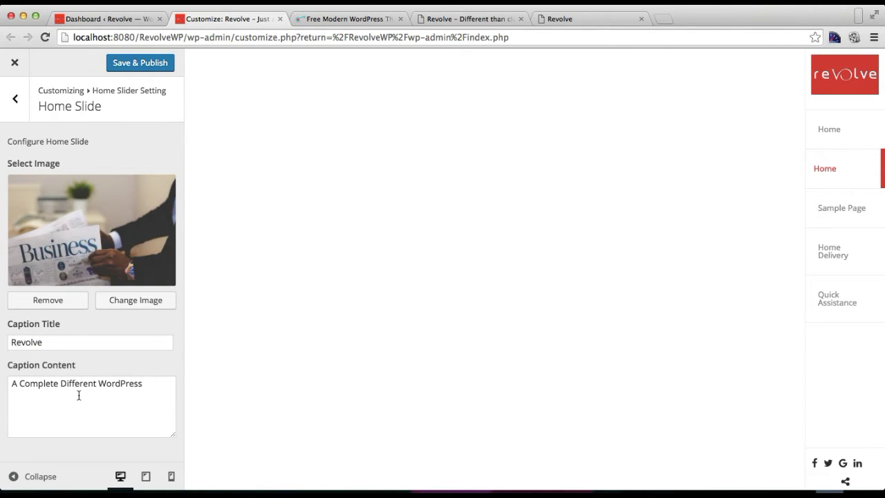
{"action": "left_click", "coordinate": [134, 64]}
Open the Slide 1 settings of the home slider and examine the available page choices.
{"action": "left_click", "coordinate": [15, 99]}
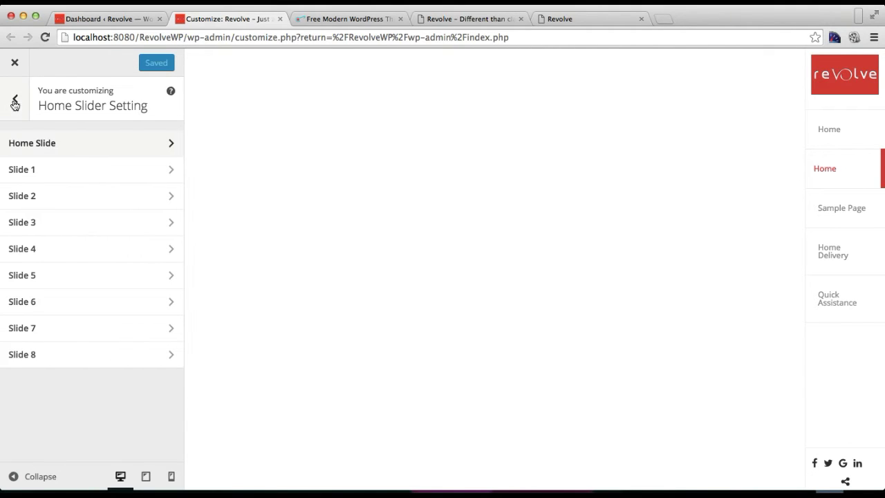
{"action": "left_click", "coordinate": [49, 179]}
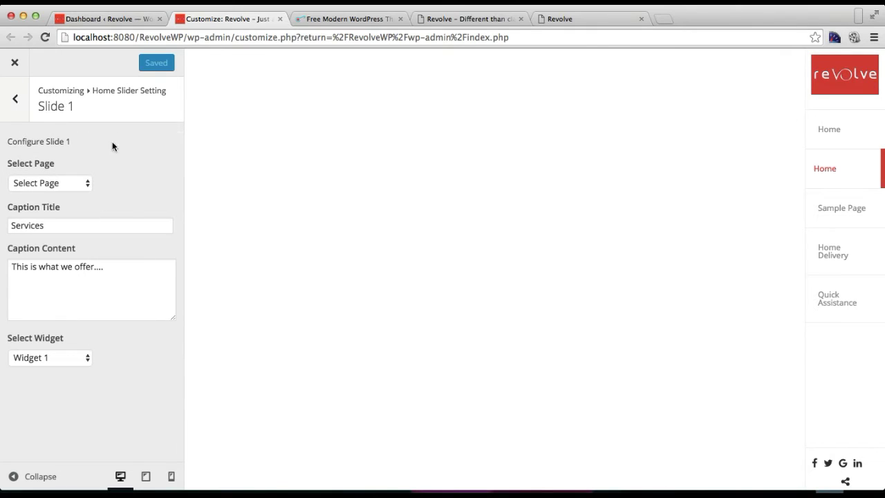
{"action": "left_click", "coordinate": [83, 185]}
{"action": "left_click", "coordinate": [82, 185]}
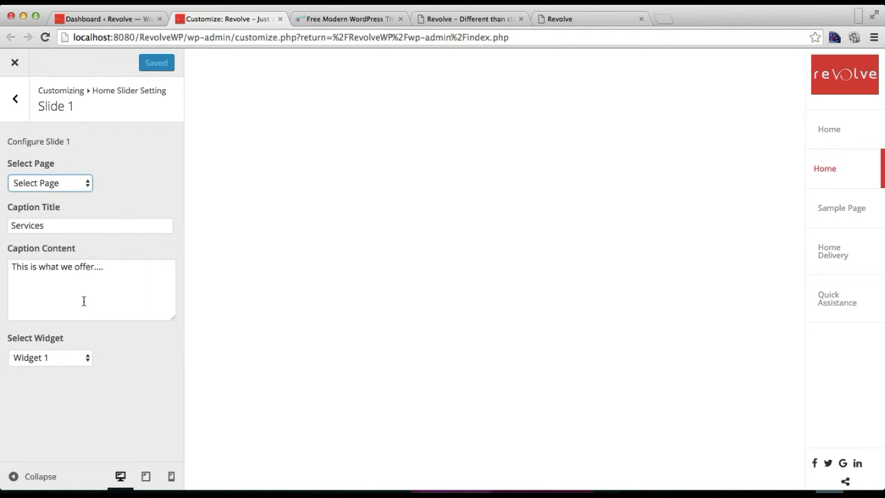
Create a new page in the local site's dashboard and title it "Service".
{"action": "left_click", "coordinate": [118, 20]}
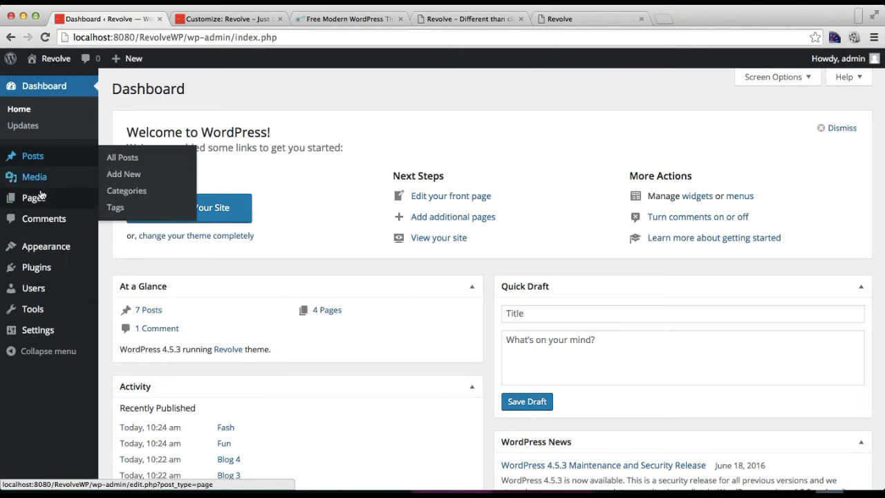
{"action": "mouse_move", "coordinate": [37, 206]}
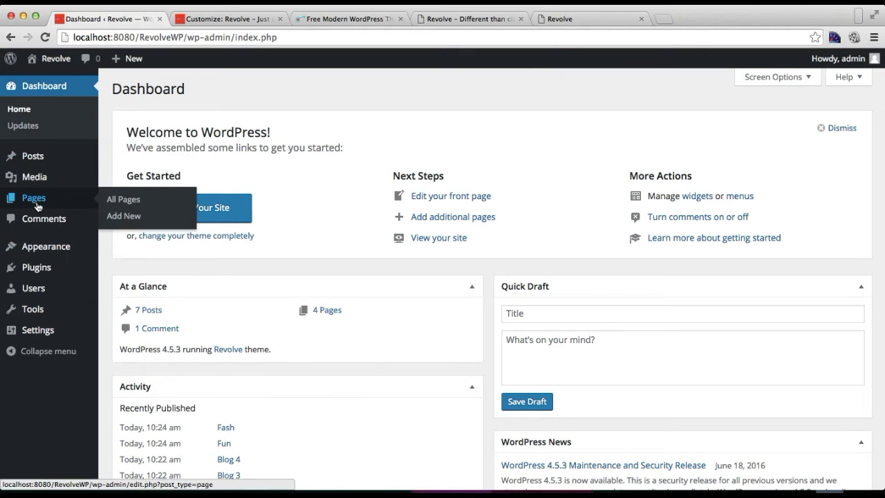
{"action": "left_click", "coordinate": [128, 220]}
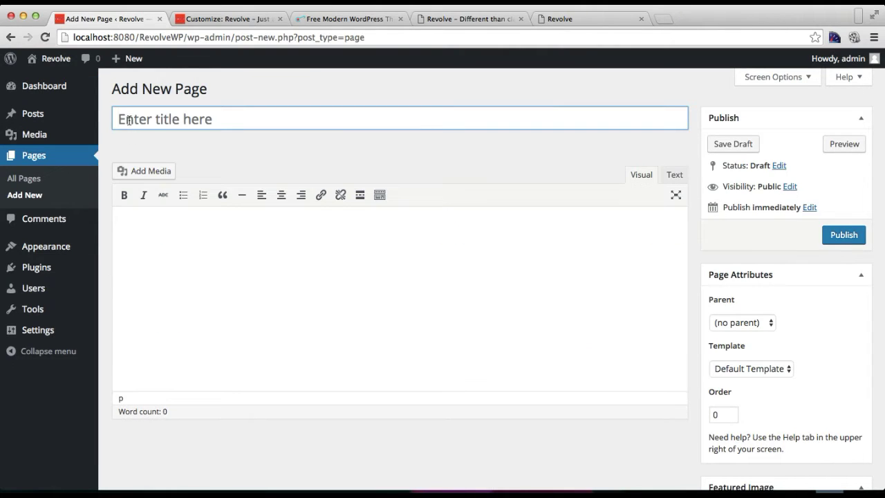
{"action": "left_click", "coordinate": [126, 116]}
{"action": "type", "text": "Service"}
Fill the page body with the first Lorem Ipsum paragraph from the open TextEdit document.
{"action": "left_click", "coordinate": [162, 245]}
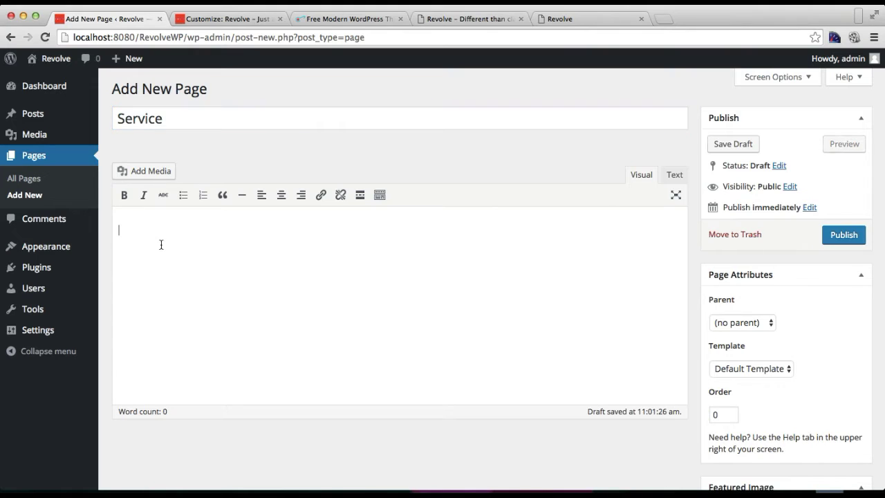
{"action": "left_click", "coordinate": [616, 492]}
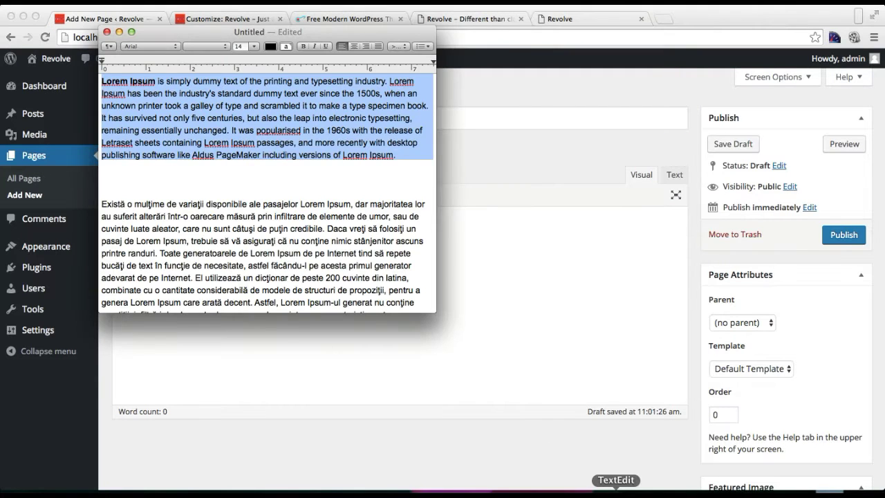
{"action": "left_click", "coordinate": [560, 268]}
{"action": "type", "text": "Lorem Ipsum is simply dummy text of the printing and typesetting industry. Lorem Ipsum has been the industry's standard dummy text ever since the 1500s, when an unknown printer took a galley of type and scrambled it to make a type specimen book. It has survived not only five centuries, but also the leap into electronic typesetting, remaining essentially unchanged. It was popularised in the 1960s with the release of Letraset sheets containing Lorem Ipsum passages, and more recently with desktop publishing software like Aldus PageMaker including versions of Lorem Ipsum."}
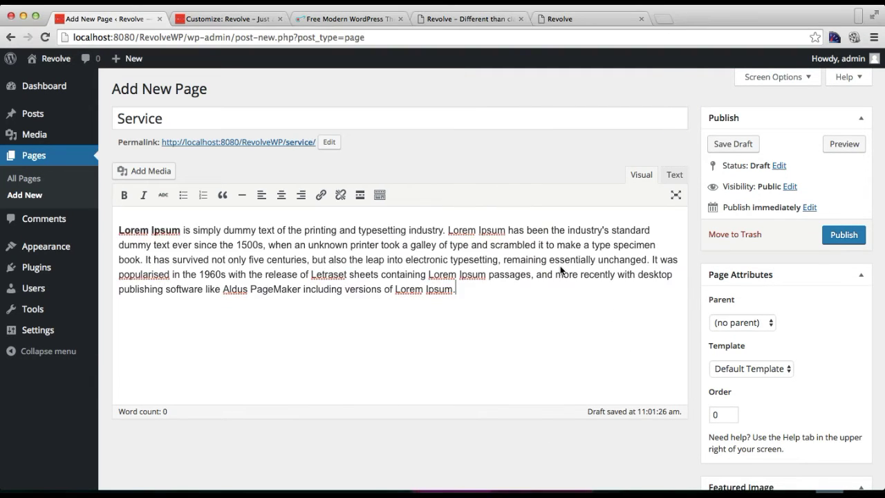
Open the Services page on the demo site and examine its scrolling sections and side menu entries.
{"action": "scroll", "coordinate": [700, 311], "scroll_direction": "down", "scroll_amount": 3}
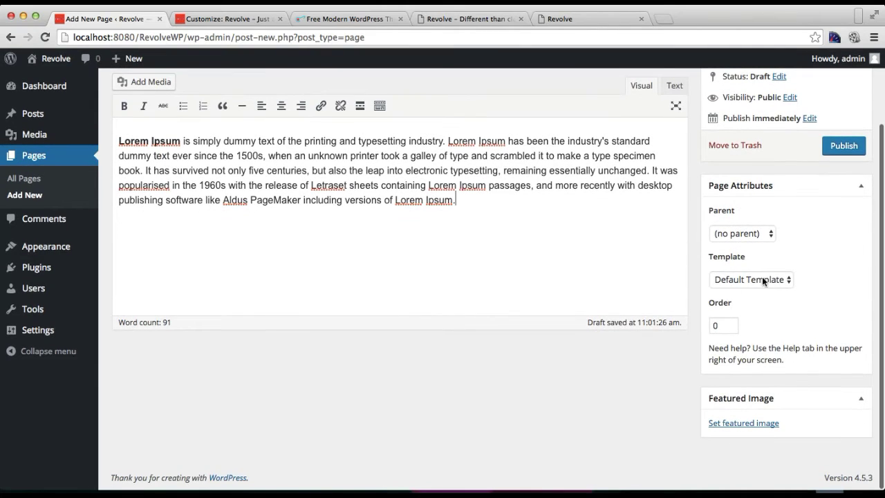
{"action": "left_click", "coordinate": [500, 22]}
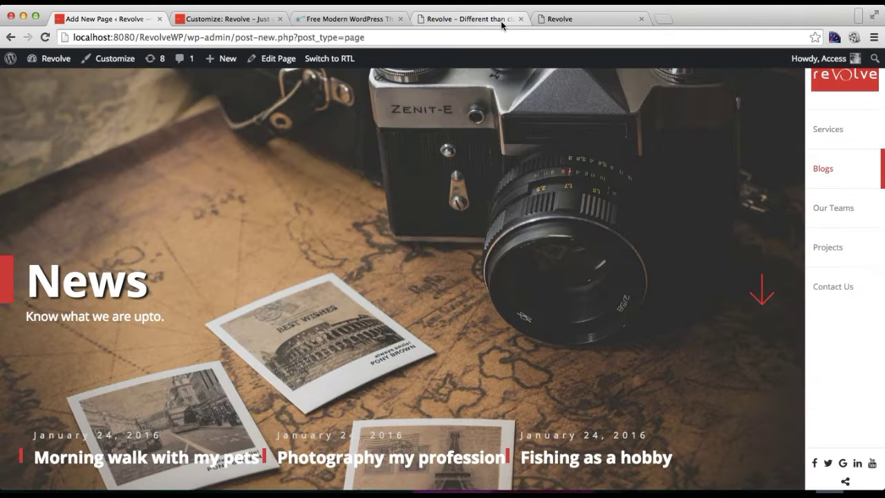
{"action": "left_click", "coordinate": [823, 140]}
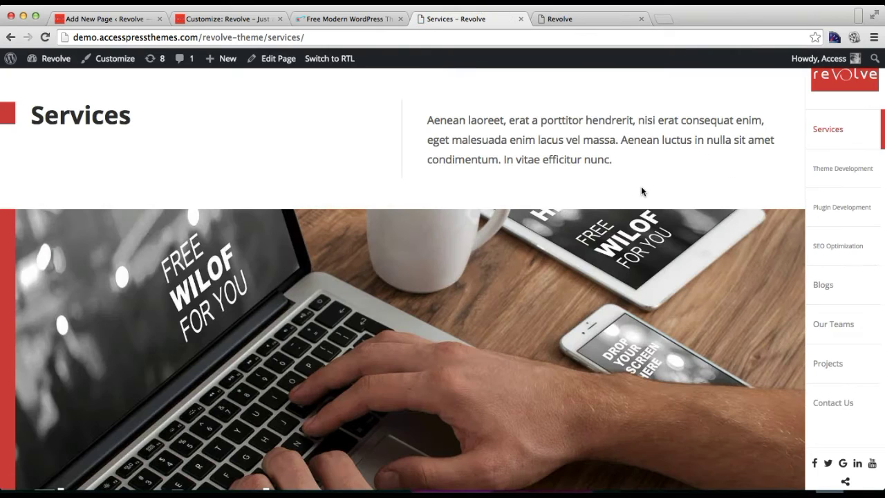
{"action": "scroll", "coordinate": [516, 296], "scroll_direction": "down", "scroll_amount": 15}
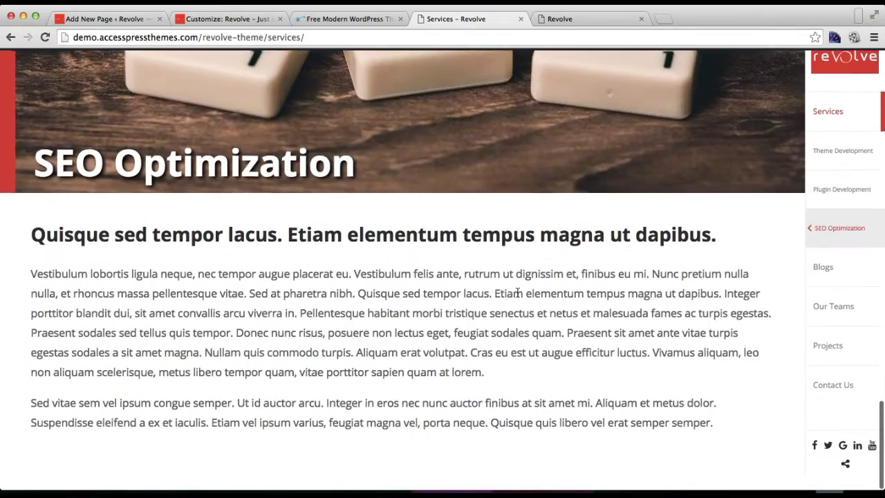
{"action": "scroll", "coordinate": [516, 296], "scroll_direction": "up", "scroll_amount": 10}
{"action": "scroll", "coordinate": [517, 296], "scroll_direction": "up", "scroll_amount": 5}
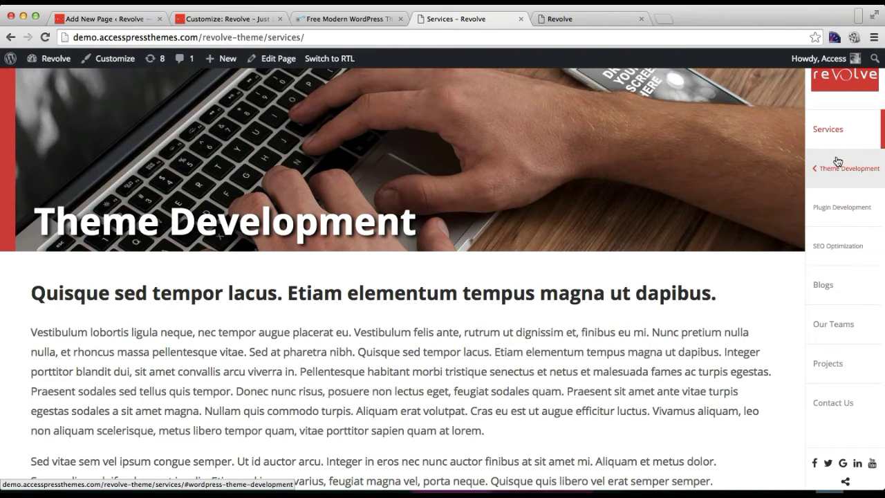
Return to the new Service page and assign it the Scroll Page template.
{"action": "left_click", "coordinate": [142, 20]}
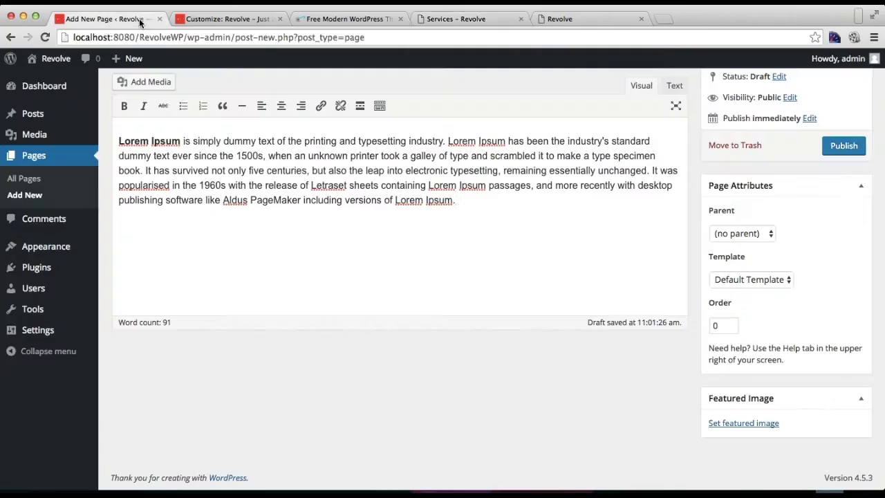
{"action": "left_click", "coordinate": [750, 279]}
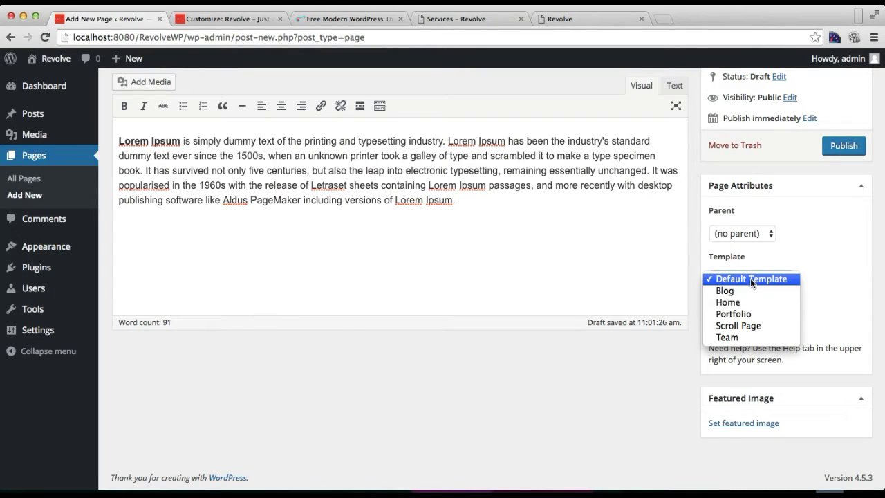
{"action": "left_click", "coordinate": [739, 323]}
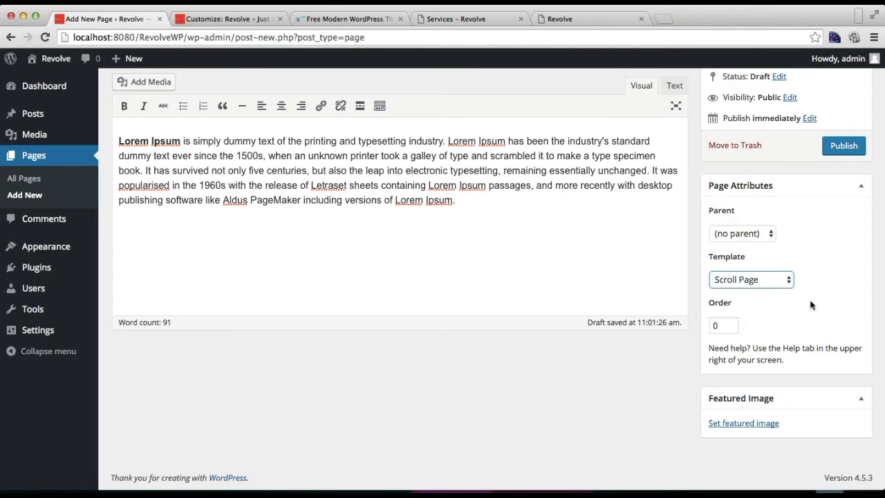
Set the blue office desk image serv-1024x576.jpg as the Service page's featured image and publish the page.
{"action": "left_click", "coordinate": [755, 425]}
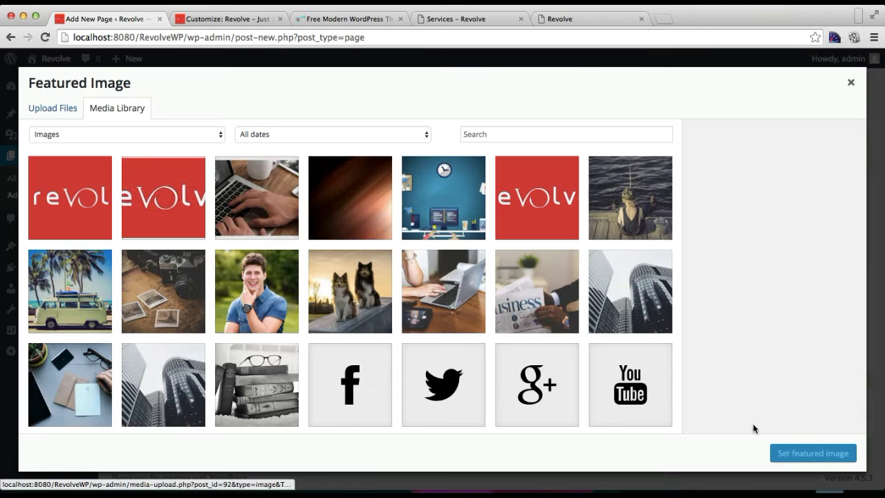
{"action": "left_click", "coordinate": [429, 222]}
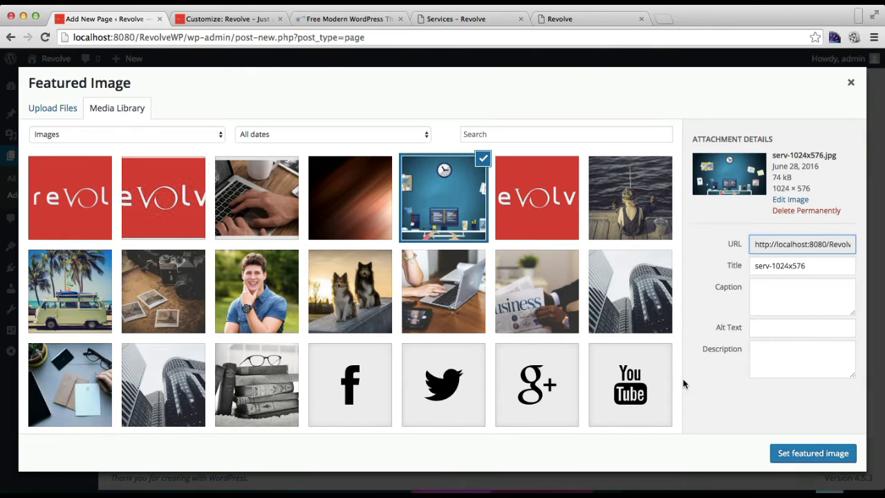
{"action": "left_click", "coordinate": [787, 452]}
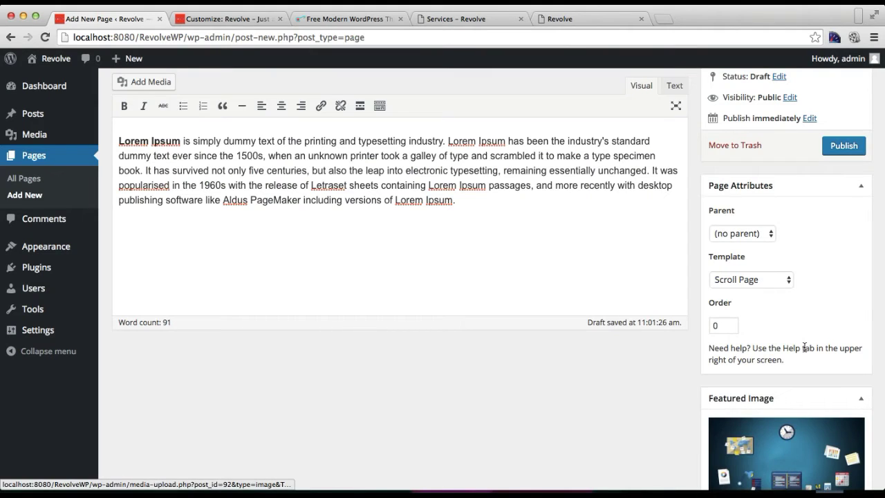
{"action": "scroll", "coordinate": [804, 346], "scroll_direction": "up", "scroll_amount": 3}
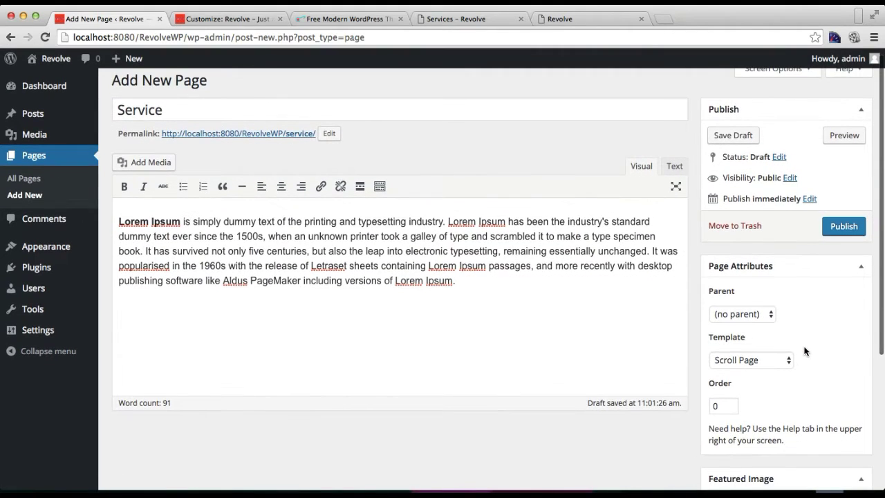
{"action": "left_click", "coordinate": [836, 228]}
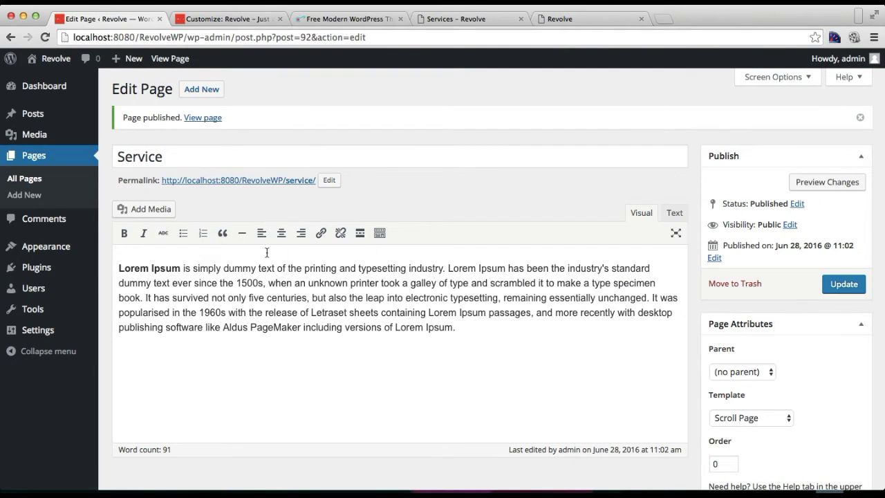
{"action": "right_click", "coordinate": [268, 250]}
{"action": "left_click", "coordinate": [142, 372]}
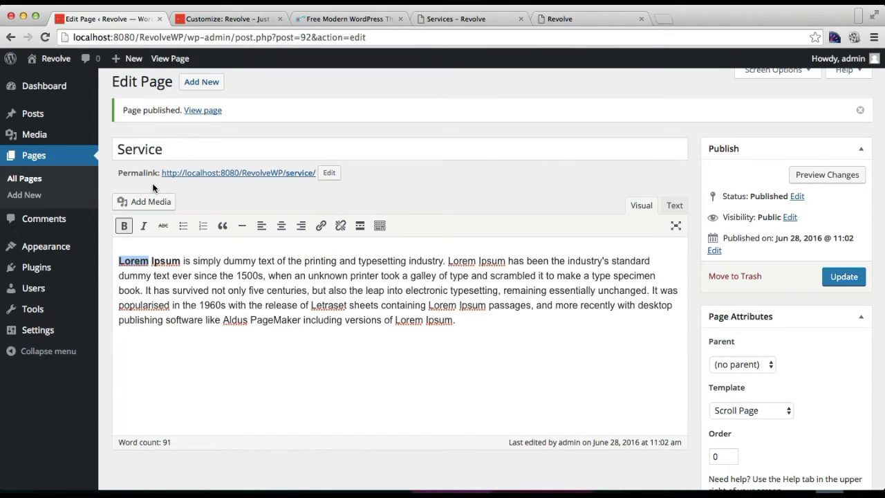
Create another page titled "Service 1" and paste the copied Lorem Ipsum paragraph as its body.
{"action": "left_click", "coordinate": [17, 185]}
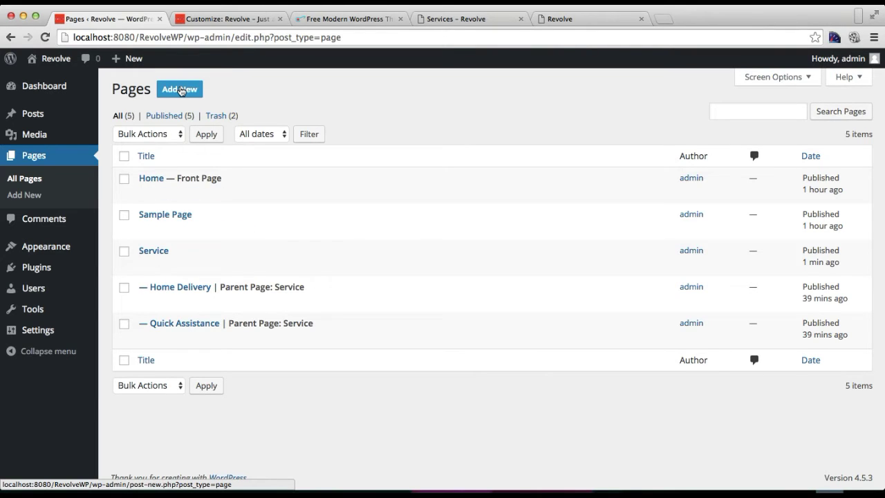
{"action": "left_click", "coordinate": [180, 91]}
{"action": "left_click", "coordinate": [191, 121]}
{"action": "type", "text": "Service 1"}
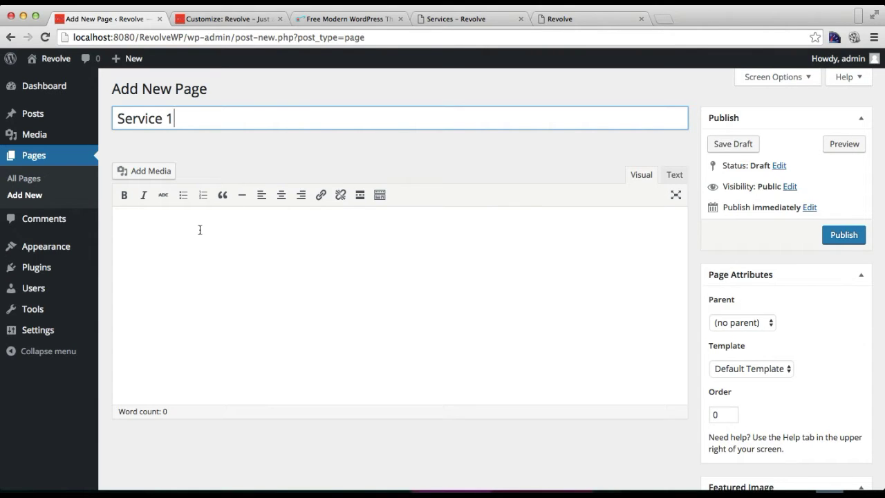
{"action": "left_click", "coordinate": [199, 230]}
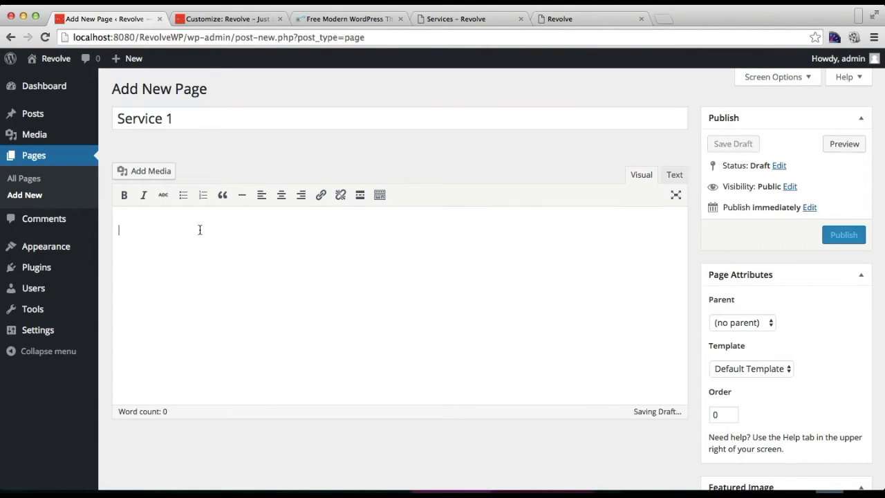
{"action": "key", "text": "super+v"}
Set the brown horse in the snow from the media library as the Service 1 page's featured image.
{"action": "scroll", "coordinate": [396, 275], "scroll_direction": "down", "scroll_amount": 3}
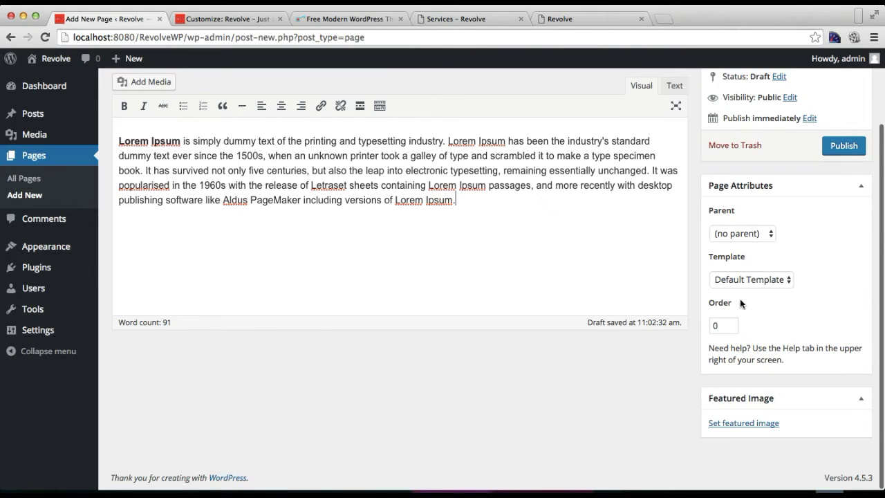
{"action": "left_click", "coordinate": [728, 423]}
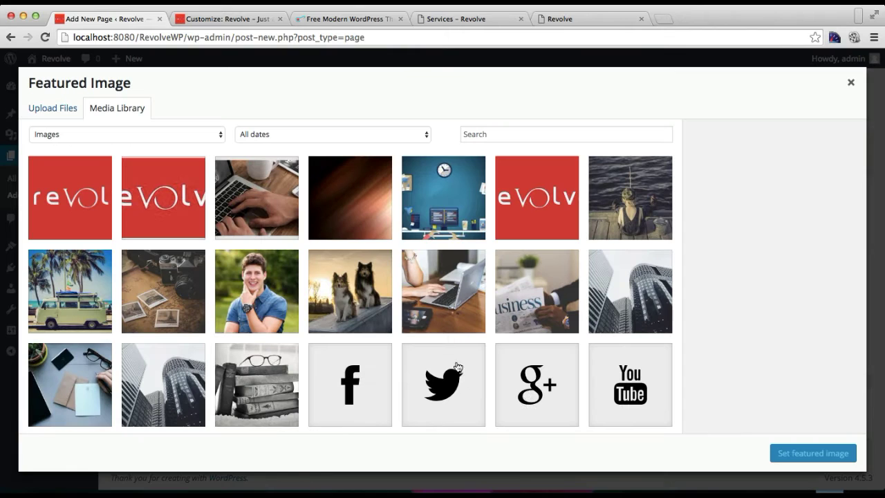
{"action": "scroll", "coordinate": [443, 366], "scroll_direction": "down", "scroll_amount": 3}
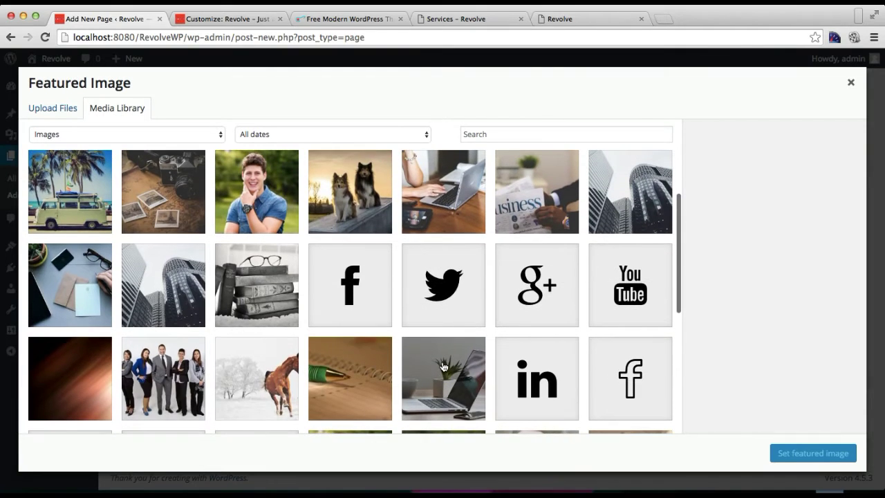
{"action": "left_click", "coordinate": [220, 382]}
{"action": "left_click", "coordinate": [798, 452]}
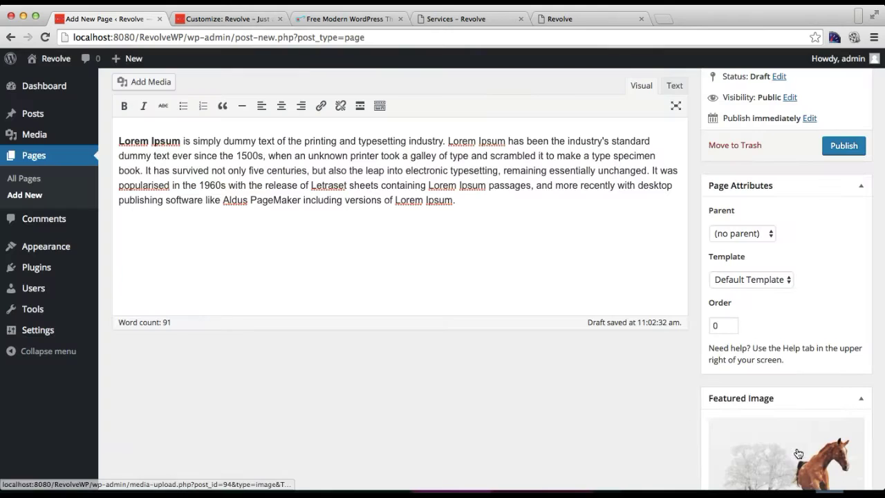
Make Service the parent of the Service 1 page and publish it.
{"action": "scroll", "coordinate": [806, 335], "scroll_direction": "up", "scroll_amount": 2}
{"action": "scroll", "coordinate": [806, 335], "scroll_direction": "down", "scroll_amount": 3}
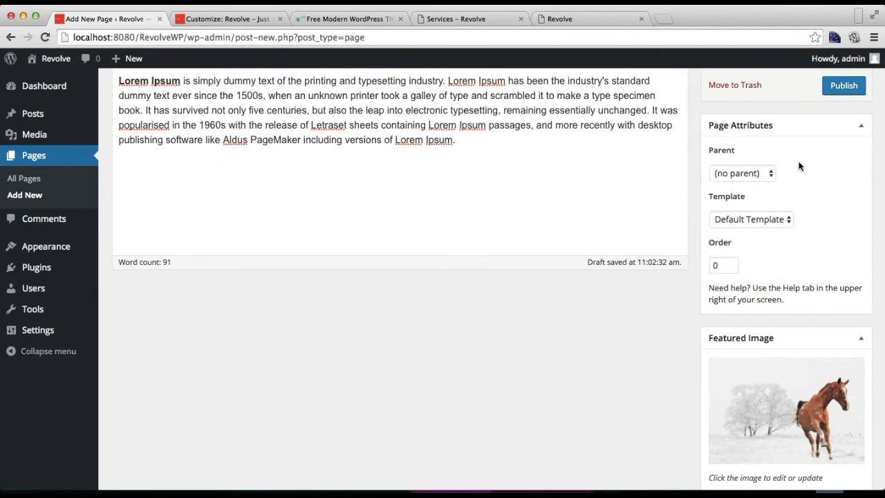
{"action": "left_click", "coordinate": [767, 173]}
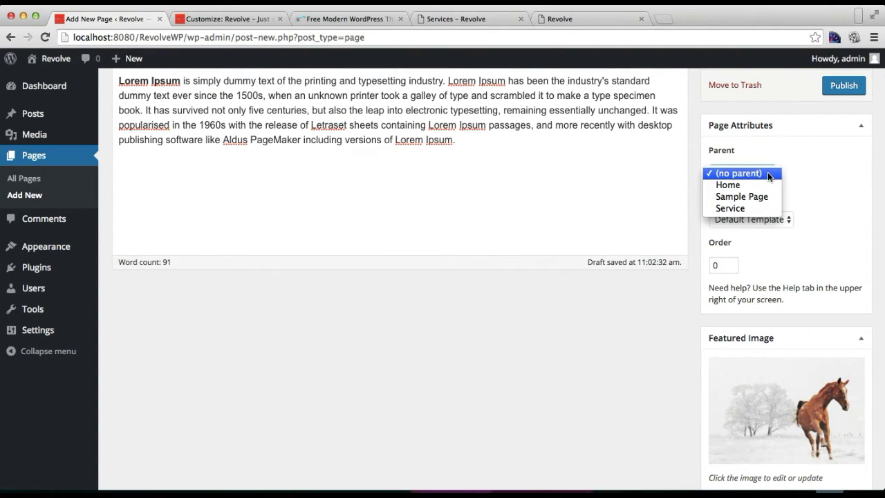
{"action": "left_click", "coordinate": [748, 207]}
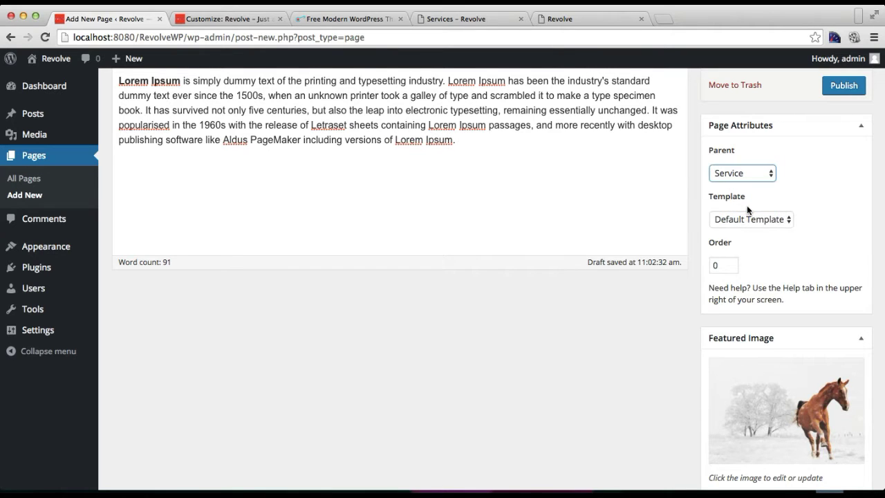
{"action": "scroll", "coordinate": [573, 207], "scroll_direction": "up", "scroll_amount": 3}
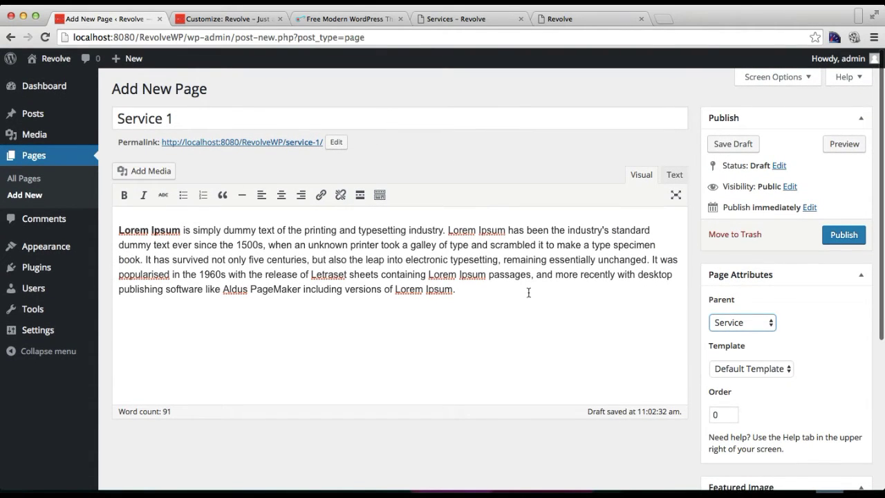
{"action": "left_click", "coordinate": [841, 234]}
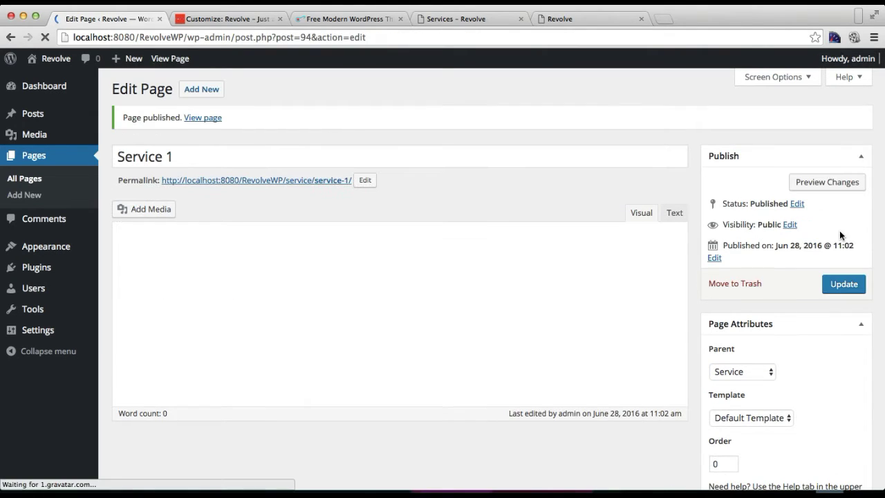
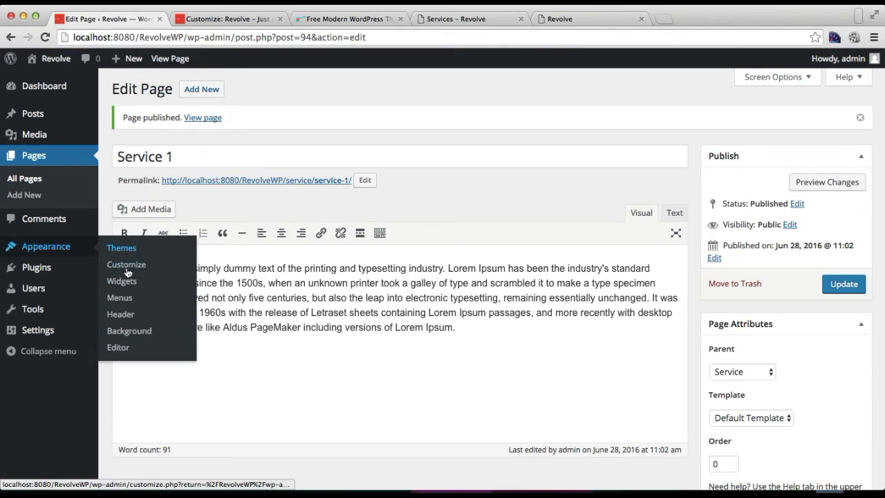
Open the site's Menus screen in a new tab and create the prefilled default menu named "Menu 1".
{"action": "right_click", "coordinate": [122, 298]}
{"action": "left_click", "coordinate": [135, 303]}
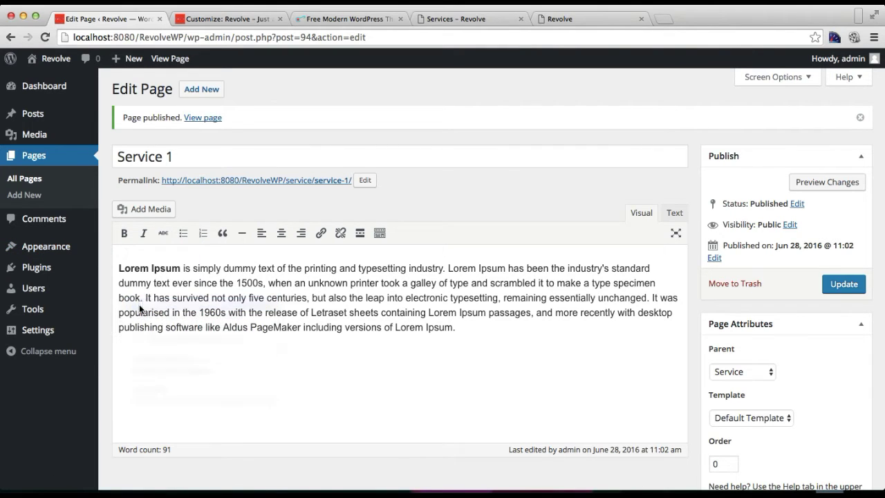
{"action": "left_click", "coordinate": [327, 19]}
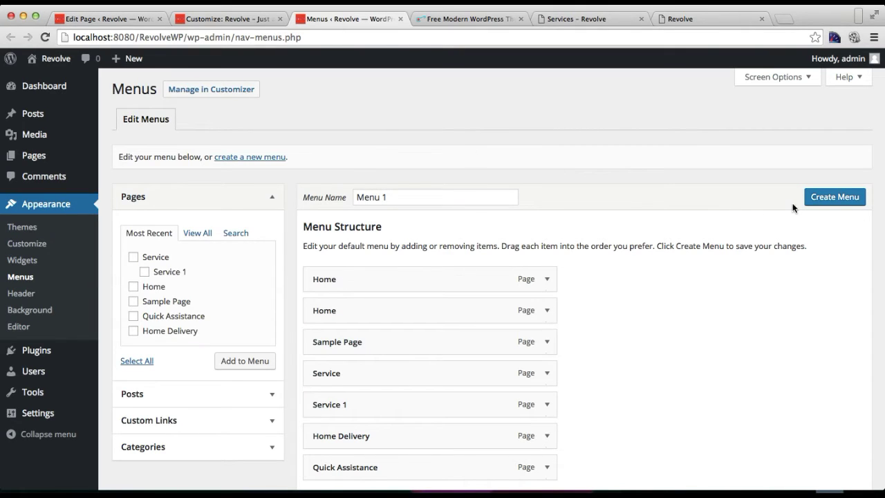
{"action": "left_click", "coordinate": [828, 200]}
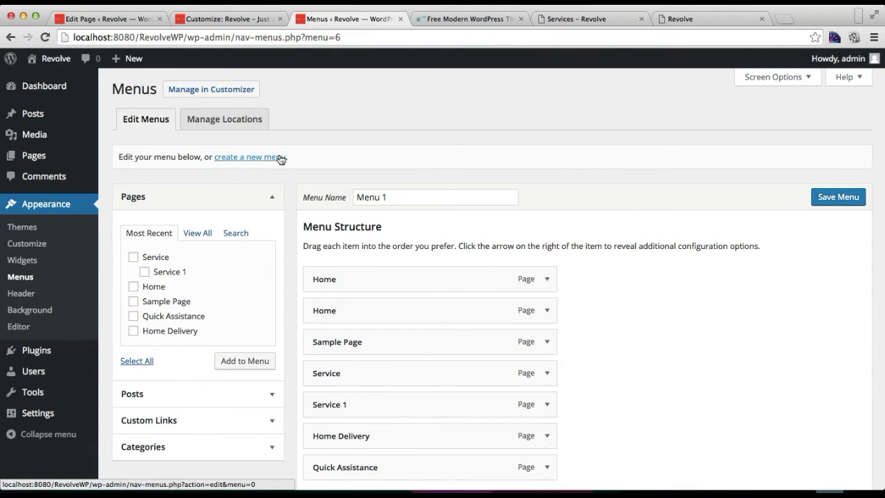
{"action": "triple_click", "coordinate": [396, 197]}
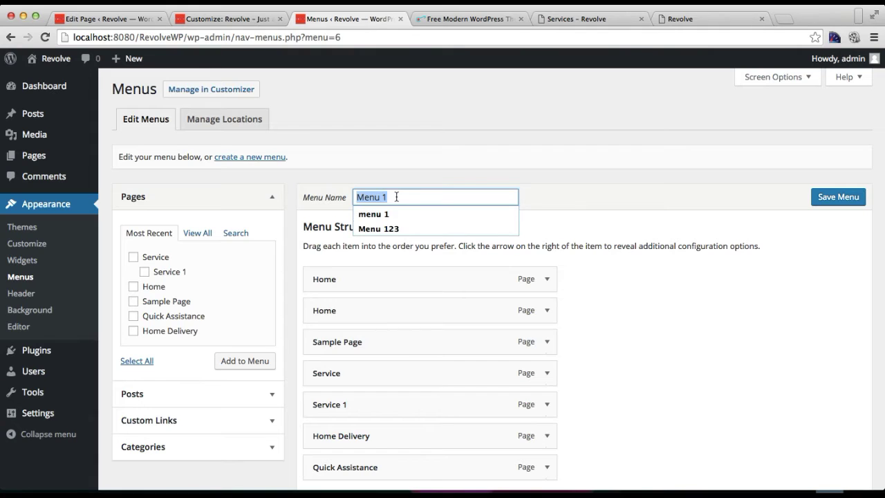
{"action": "type", "text": "primar"}
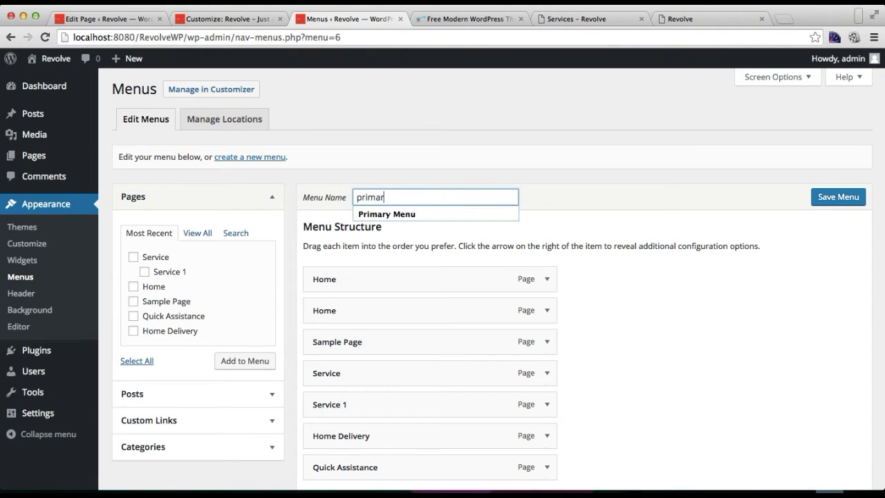
{"action": "type", "text": "y"}
{"action": "key", "text": "Down"}
{"action": "key", "text": "Return"}
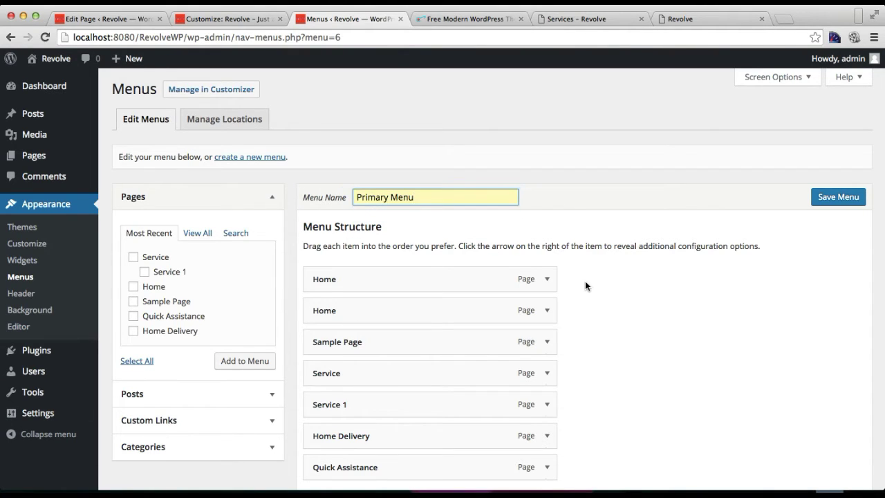
{"action": "scroll", "coordinate": [584, 281], "scroll_direction": "down", "scroll_amount": 5}
{"action": "scroll", "coordinate": [585, 285], "scroll_direction": "up", "scroll_amount": 5}
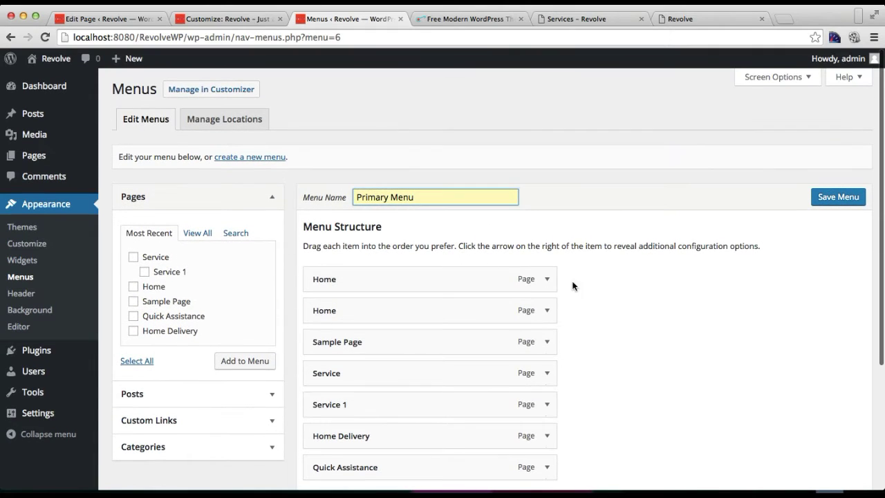
Leave Menu 1 without saving its changes and create a new menu named "Primary Menu".
{"action": "left_click", "coordinate": [263, 157]}
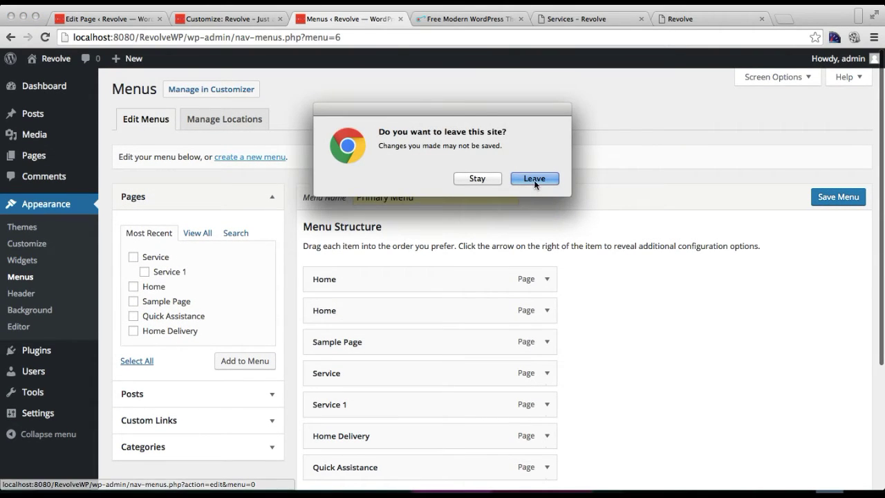
{"action": "left_click", "coordinate": [533, 180]}
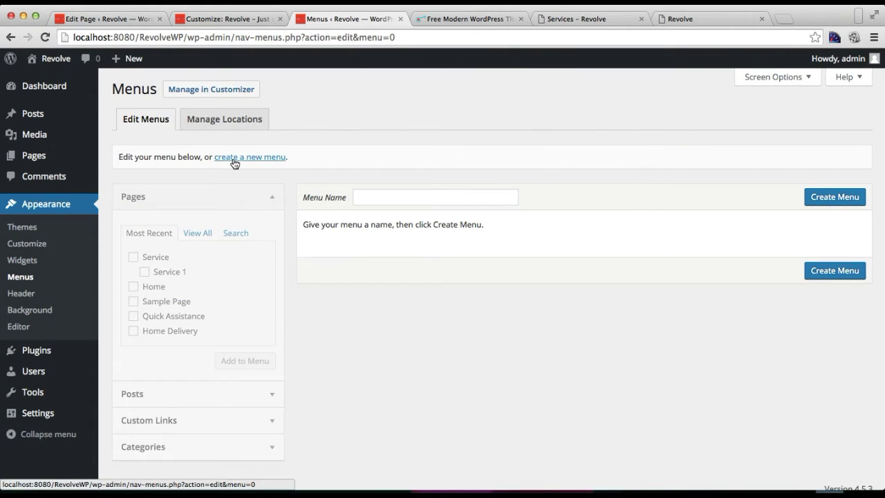
{"action": "left_click", "coordinate": [416, 197]}
{"action": "type", "text": "p"}
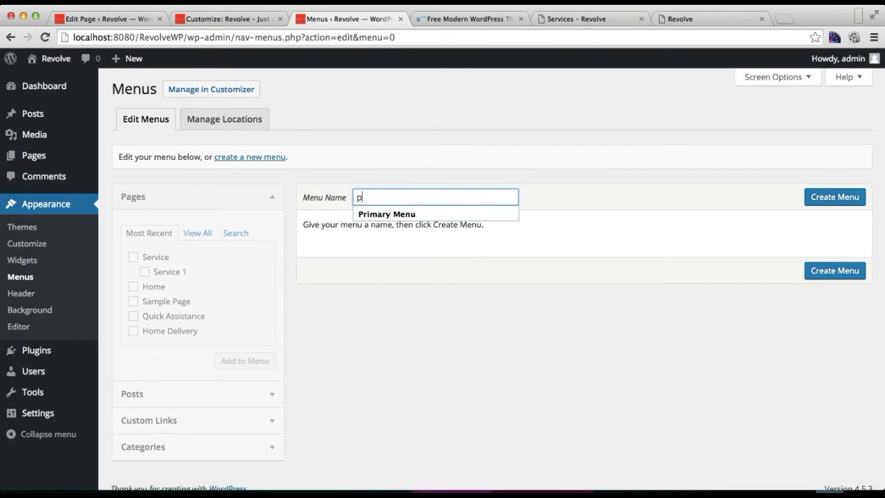
{"action": "type", "text": "rimary"}
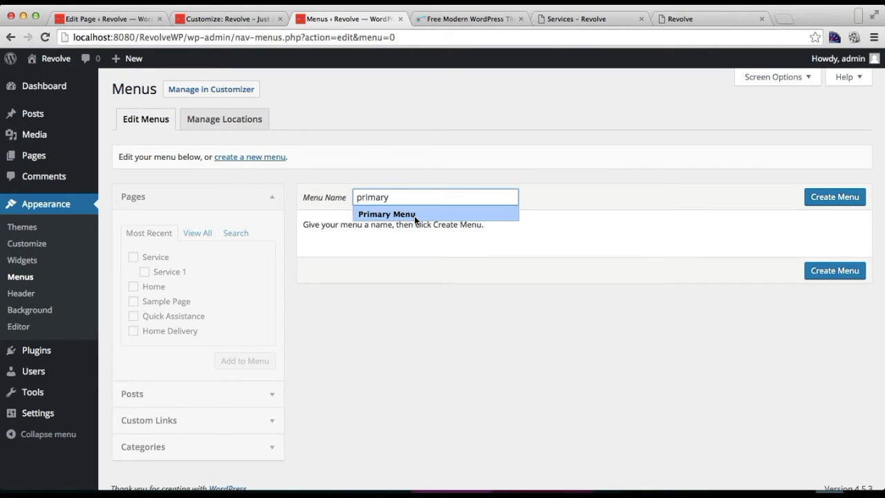
{"action": "left_click", "coordinate": [406, 215]}
{"action": "left_click", "coordinate": [829, 199]}
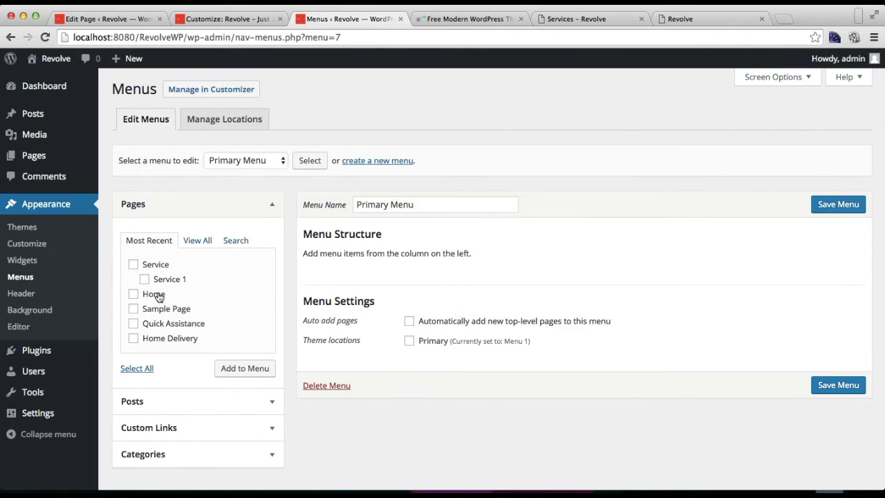
Add the Service page to the Primary Menu, assign the menu to the Primary theme location and save it.
{"action": "left_click", "coordinate": [135, 266]}
{"action": "left_click", "coordinate": [229, 367]}
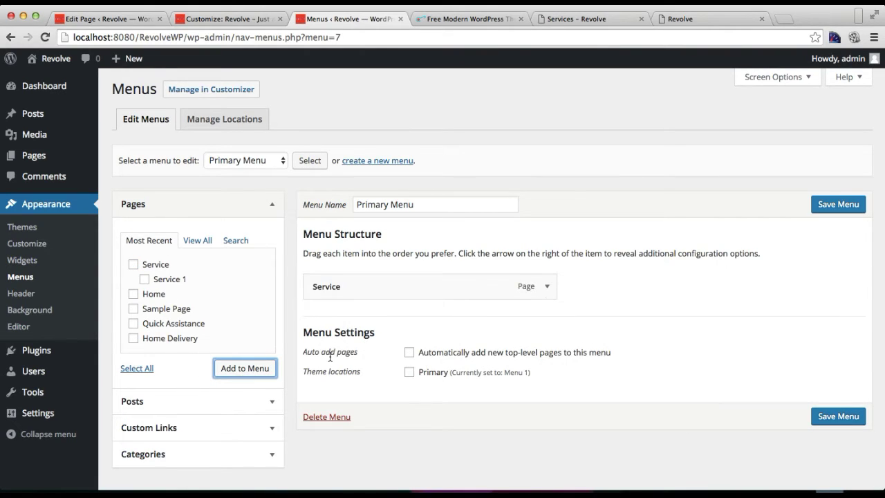
{"action": "left_click", "coordinate": [410, 373]}
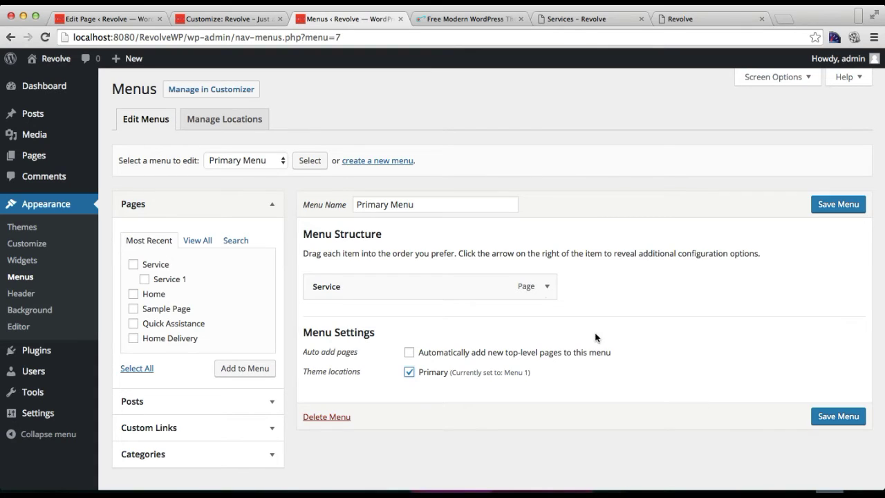
{"action": "left_click", "coordinate": [823, 420]}
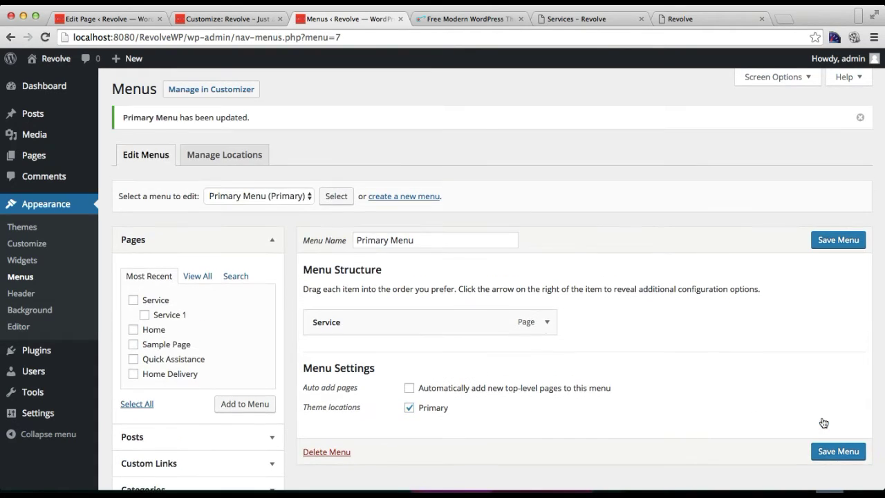
Enable Display Sub pages as Sub-Sections for the Service item of the Primary Menu and save the menu.
{"action": "left_click", "coordinate": [546, 322]}
{"action": "scroll", "coordinate": [588, 342], "scroll_direction": "down", "scroll_amount": 2}
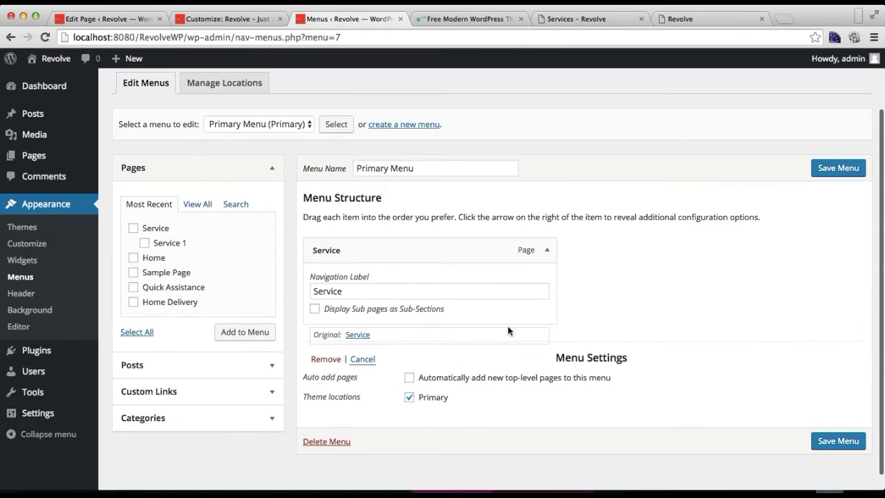
{"action": "left_click", "coordinate": [316, 309]}
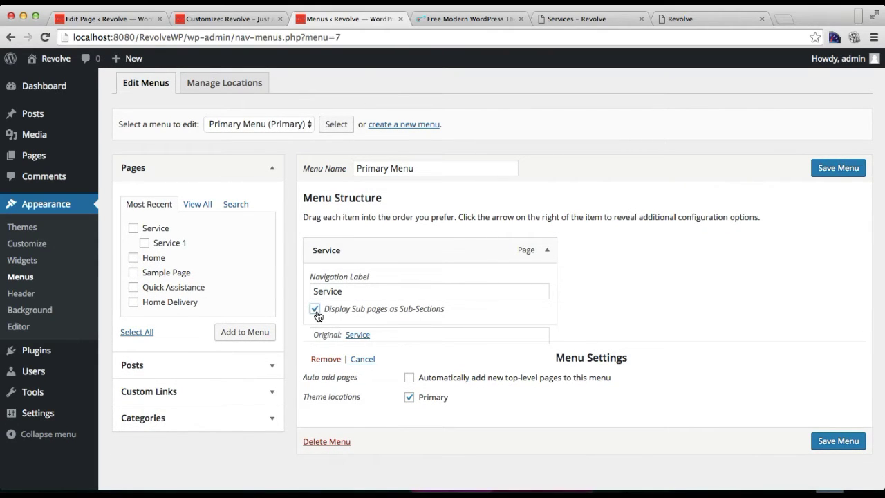
{"action": "left_click", "coordinate": [820, 440]}
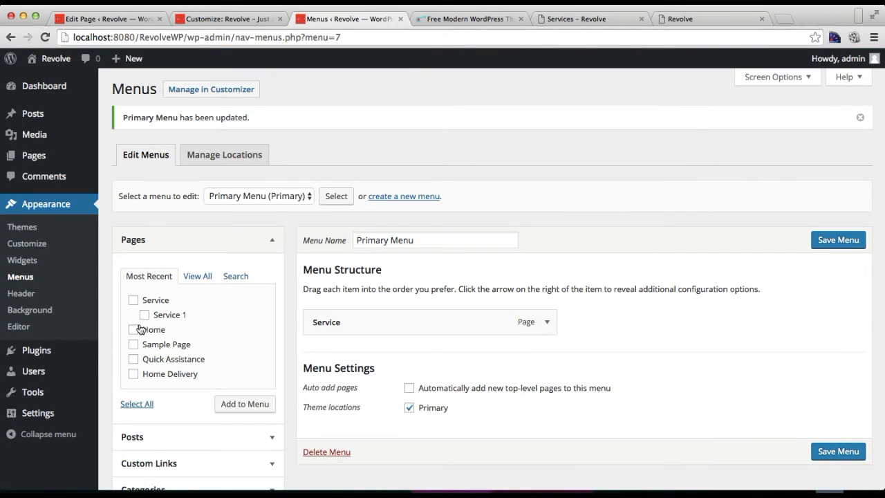
Add the Home page to the Primary Menu, place it above Service and save the menu.
{"action": "left_click", "coordinate": [242, 401]}
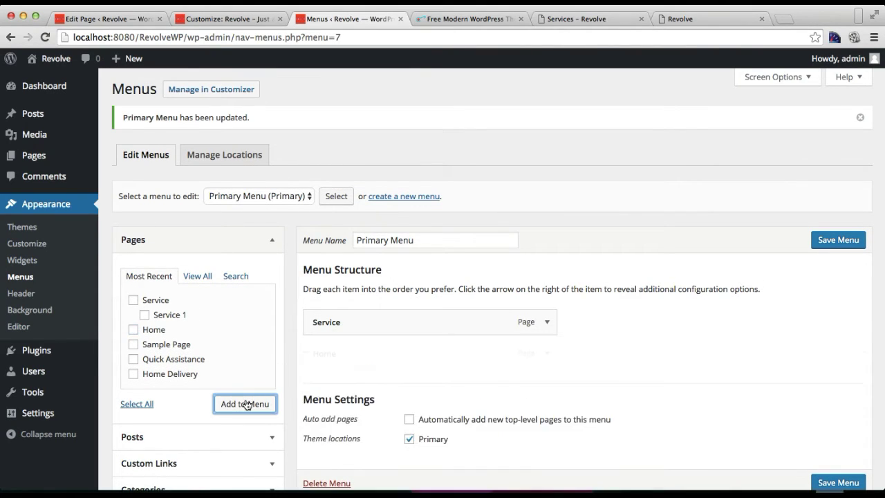
{"action": "left_click_drag", "start_coordinate": [361, 354], "coordinate": [364, 312]}
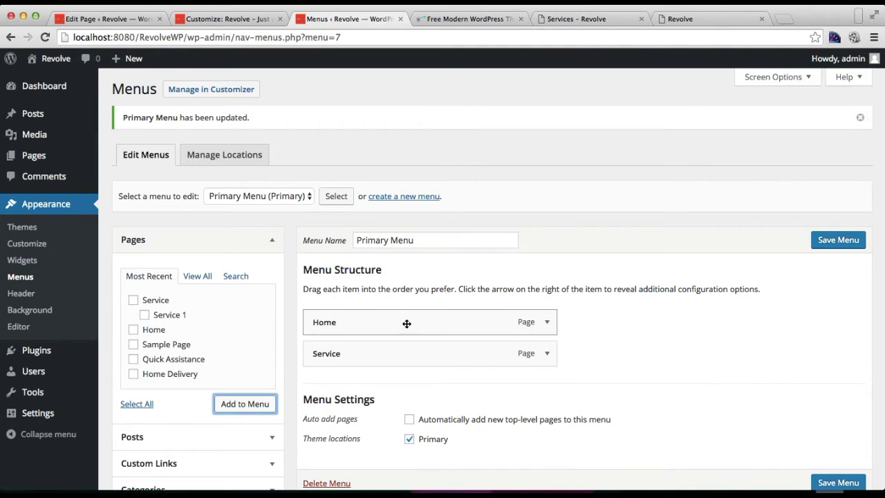
{"action": "left_click", "coordinate": [822, 485]}
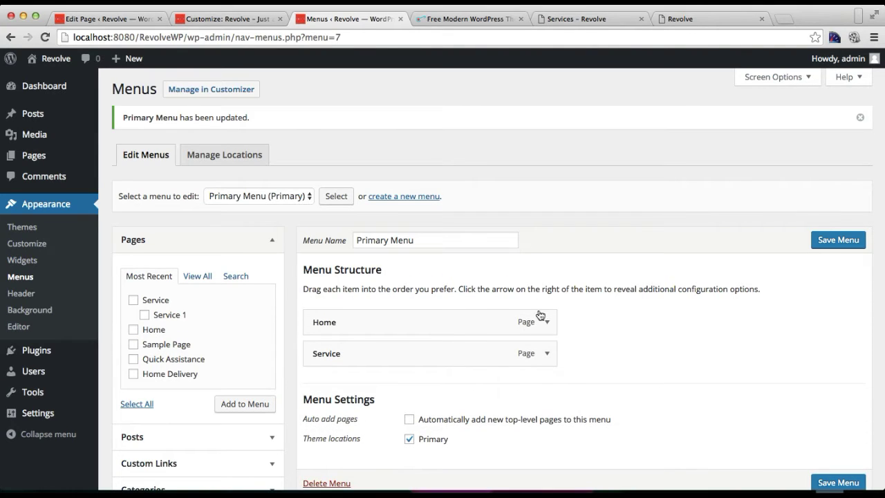
Reload the theme Customizer and assign the Service page to Slide 1 of the home slider.
{"action": "mouse_move", "coordinate": [64, 65]}
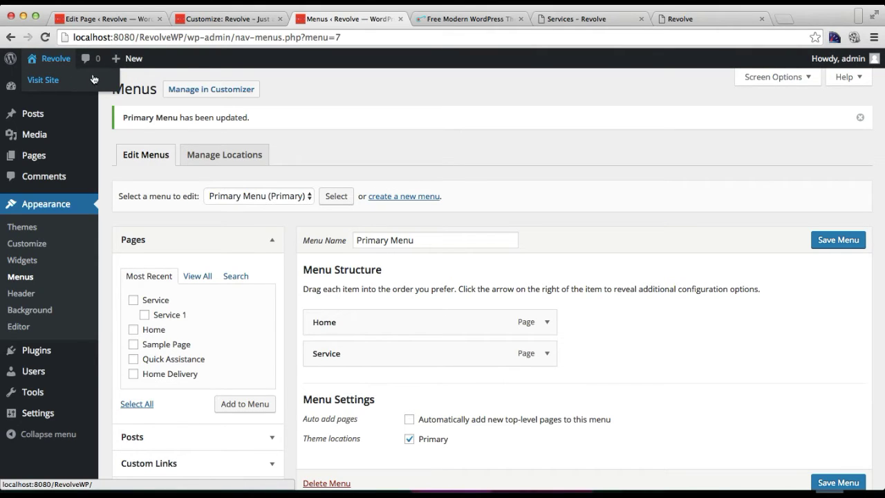
{"action": "left_click", "coordinate": [203, 21]}
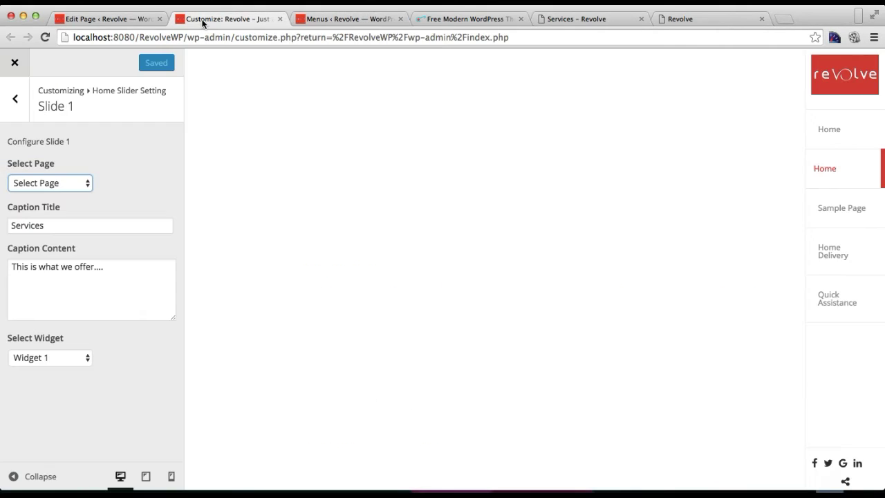
{"action": "left_click", "coordinate": [154, 38]}
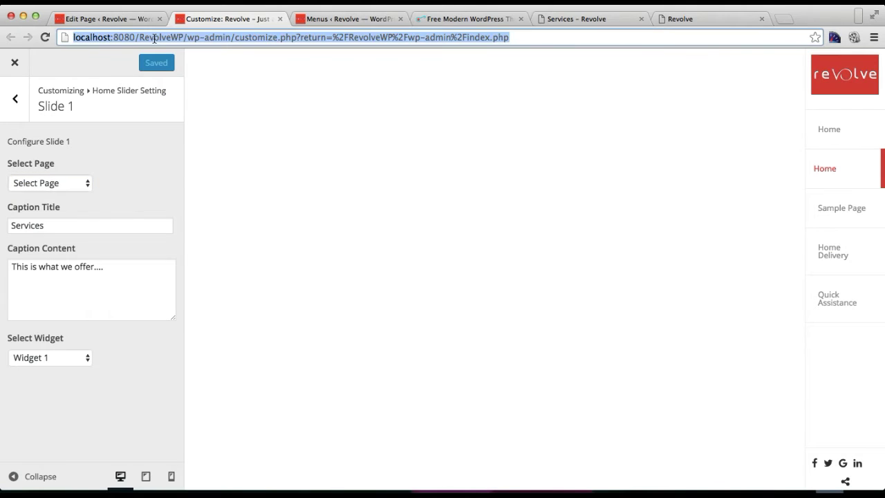
{"action": "key", "text": "Return"}
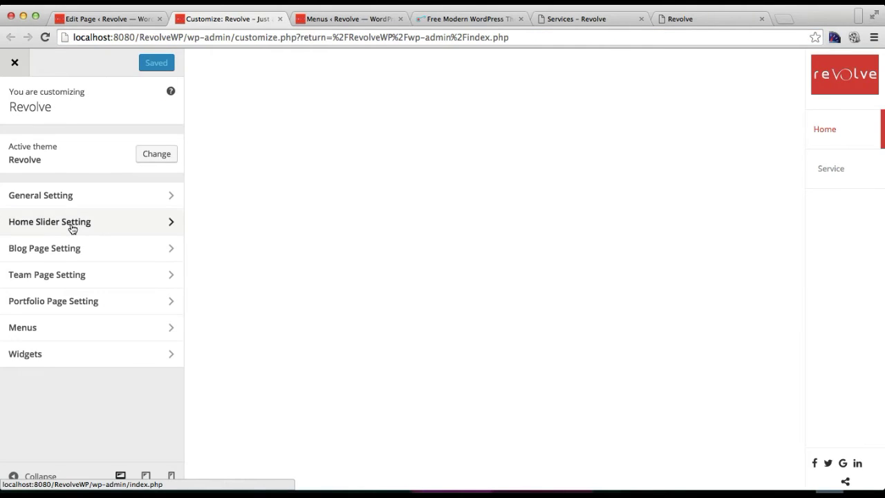
{"action": "left_click", "coordinate": [72, 228]}
{"action": "left_click", "coordinate": [56, 173]}
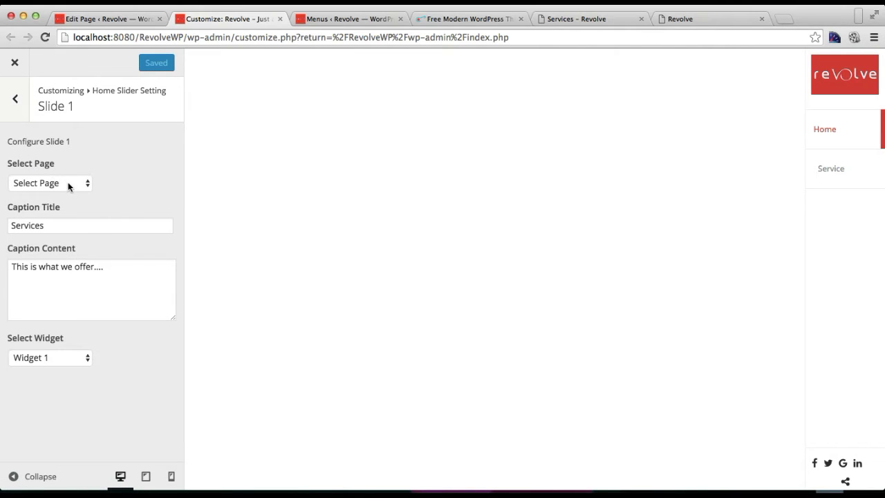
{"action": "left_click", "coordinate": [68, 182]}
{"action": "left_click", "coordinate": [53, 216]}
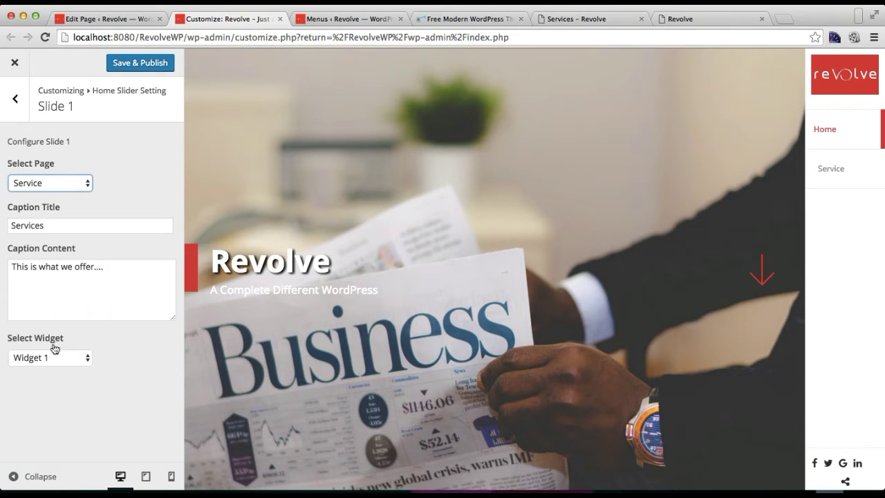
Clear the widget chosen for Slide 1 by resetting it to Select Widget, and publish the slider changes.
{"action": "left_click", "coordinate": [86, 360]}
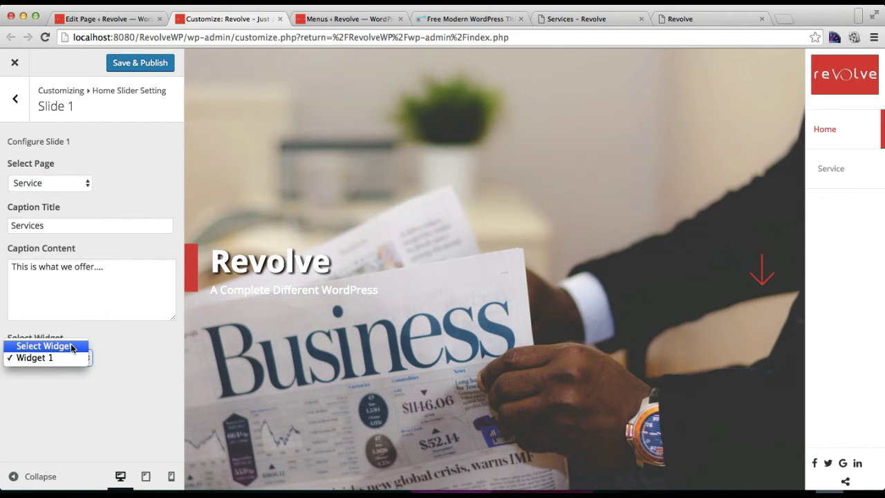
{"action": "left_click", "coordinate": [72, 347]}
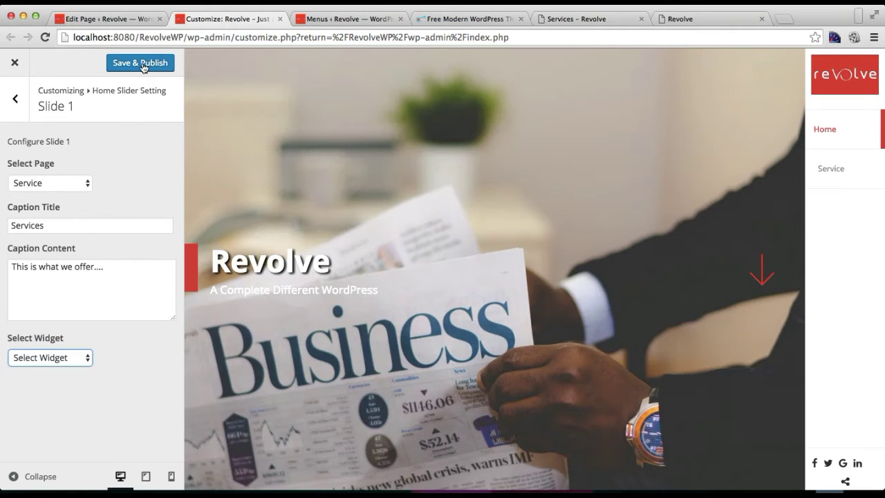
{"action": "left_click", "coordinate": [137, 65]}
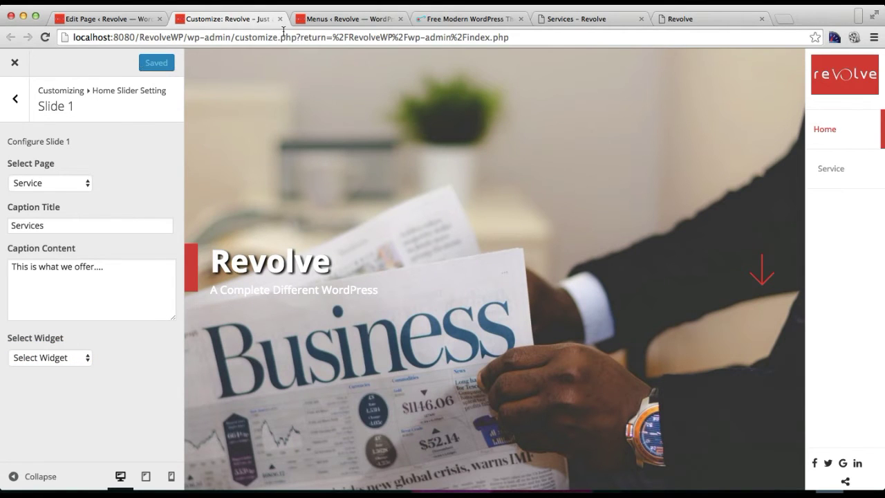
Open the live site in a new tab and check the Services slide and the Service page with its Service 1 section.
{"action": "left_click", "coordinate": [110, 18]}
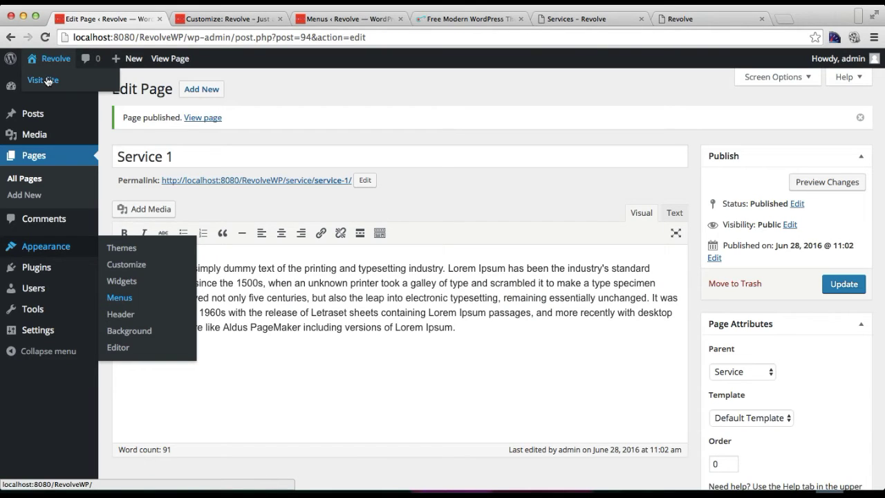
{"action": "right_click", "coordinate": [47, 81]}
{"action": "left_click", "coordinate": [62, 83]}
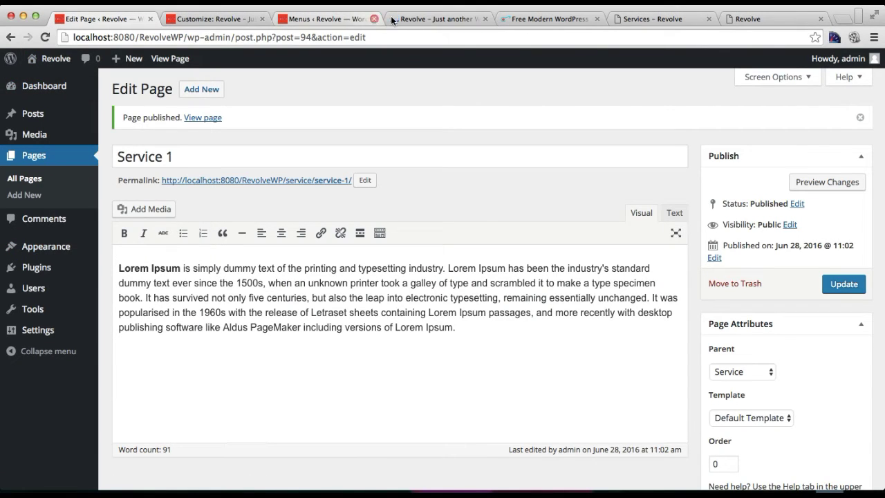
{"action": "left_click", "coordinate": [391, 19]}
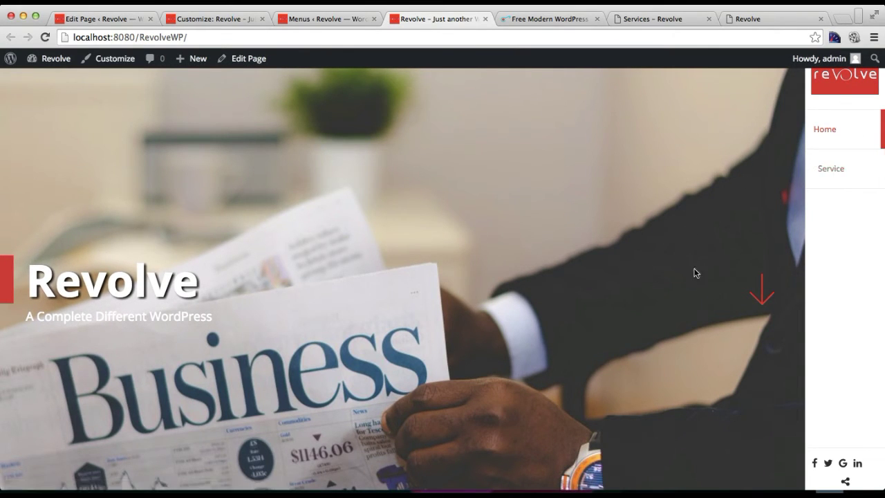
{"action": "left_click", "coordinate": [760, 294]}
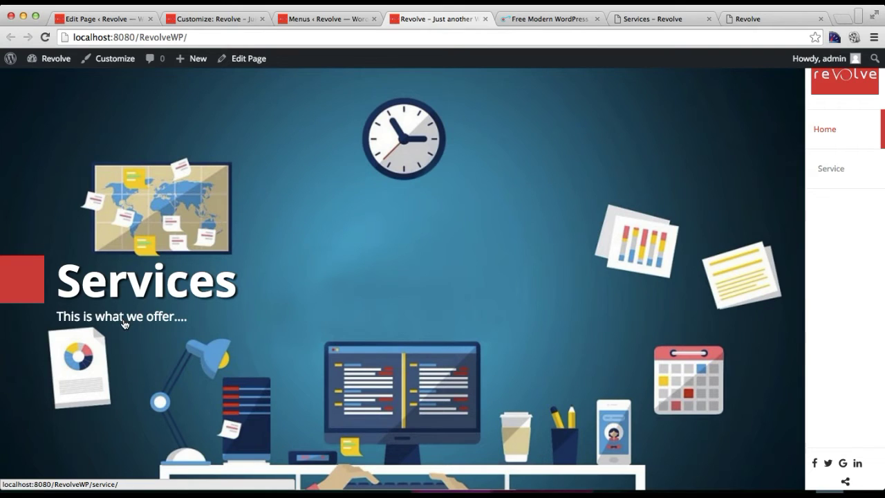
{"action": "left_click", "coordinate": [825, 172]}
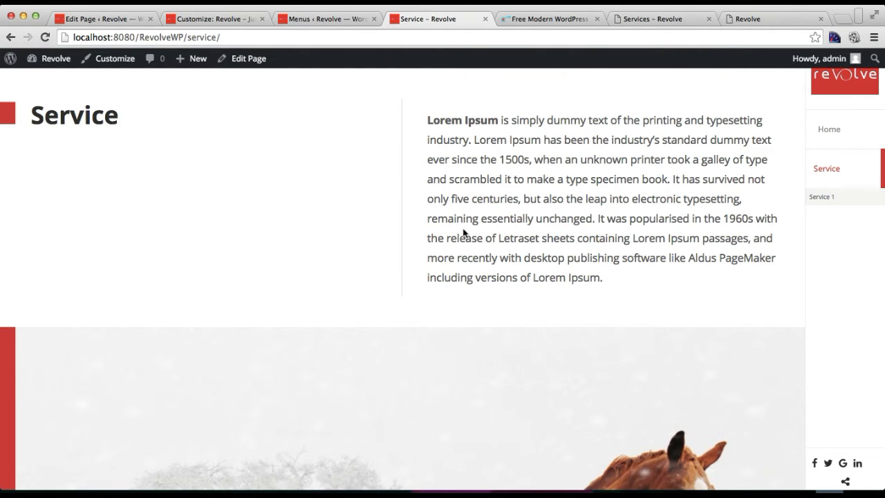
{"action": "scroll", "coordinate": [417, 280], "scroll_direction": "down", "scroll_amount": 10}
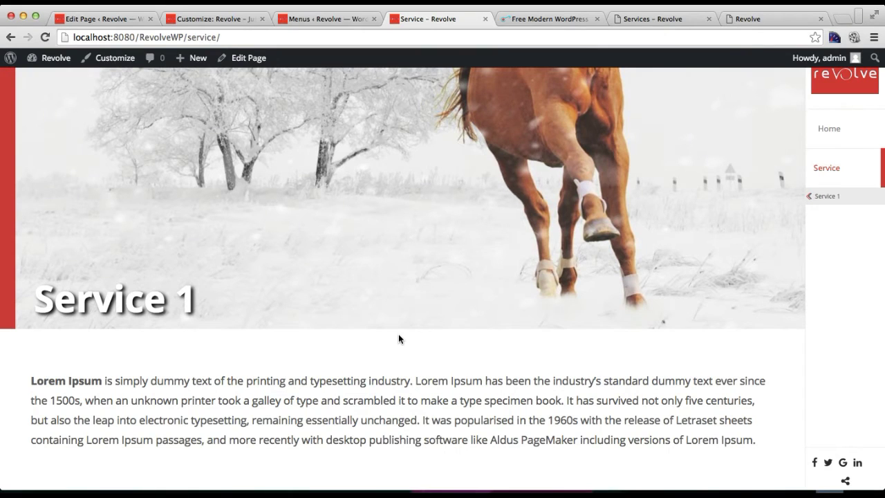
Examine the layout of the Blogs page on the Revolve demo site.
{"action": "left_click", "coordinate": [656, 20]}
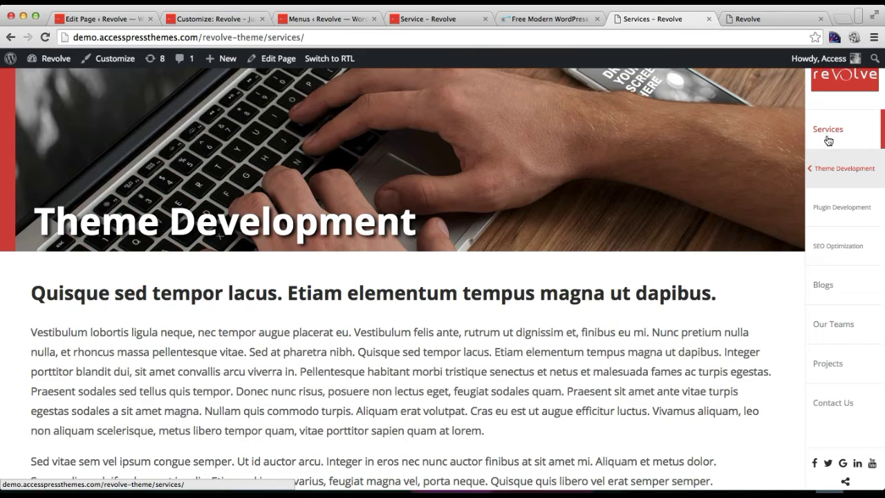
{"action": "left_click", "coordinate": [828, 286]}
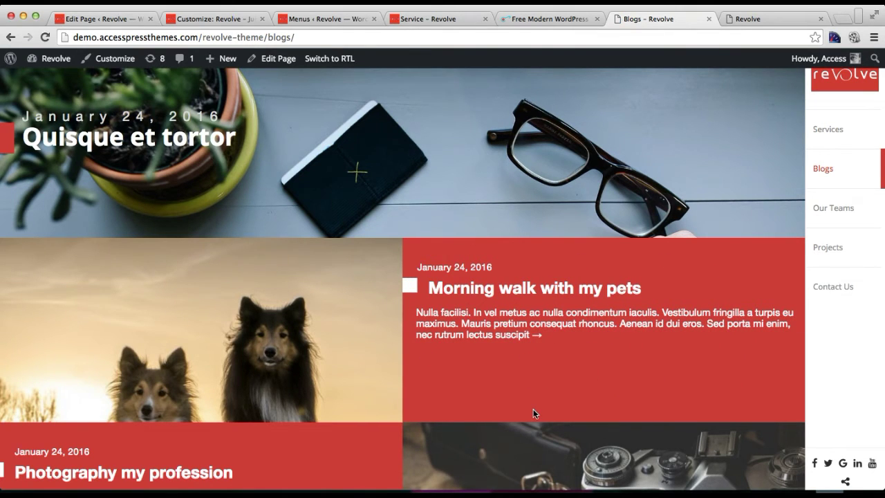
{"action": "scroll", "coordinate": [533, 408], "scroll_direction": "down", "scroll_amount": 7}
{"action": "scroll", "coordinate": [533, 409], "scroll_direction": "up", "scroll_amount": 5}
{"action": "scroll", "coordinate": [533, 409], "scroll_direction": "up", "scroll_amount": 2}
Return to the Customizer and open the Slide 2 settings of the home slider.
{"action": "left_click", "coordinate": [181, 20]}
{"action": "left_click", "coordinate": [14, 102]}
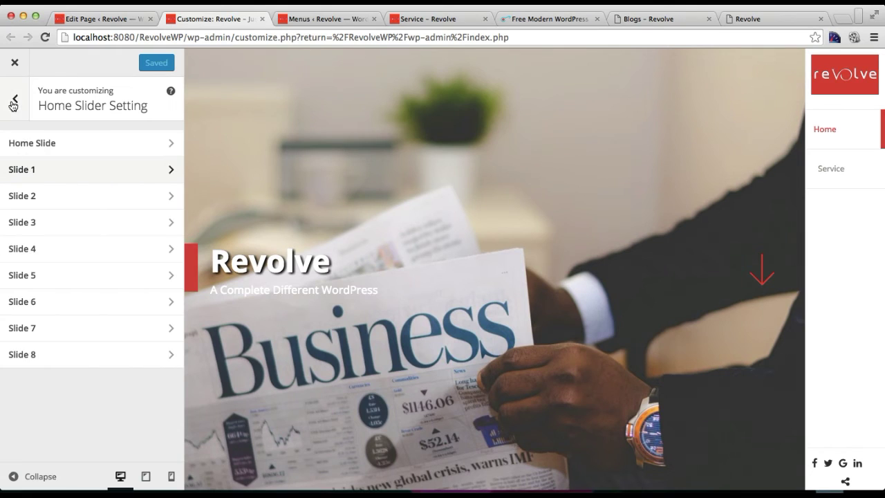
{"action": "left_click", "coordinate": [43, 203]}
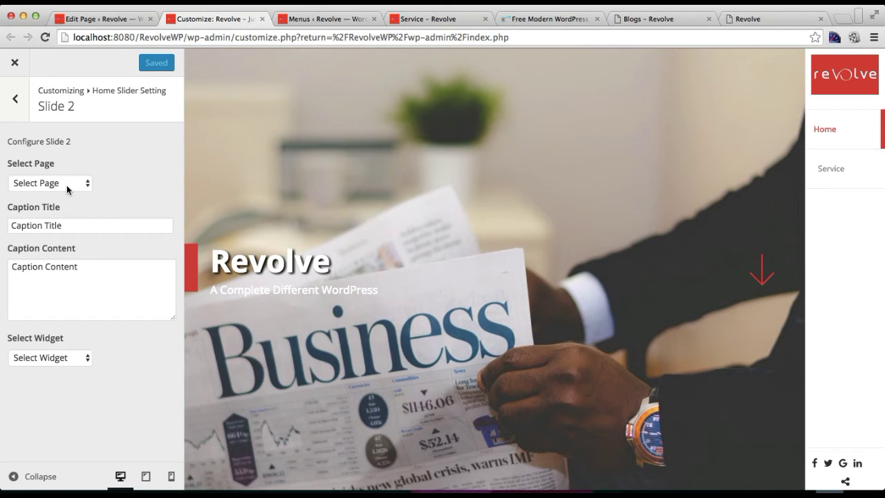
Create a new page titled "Blog" and fill its body with the Lorem Ipsum paragraph from TextEdit.
{"action": "left_click", "coordinate": [93, 13]}
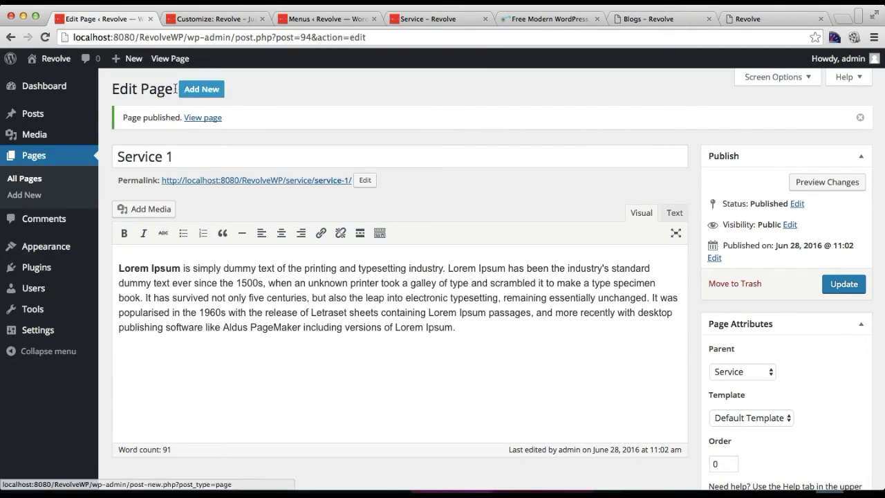
{"action": "left_click", "coordinate": [28, 195]}
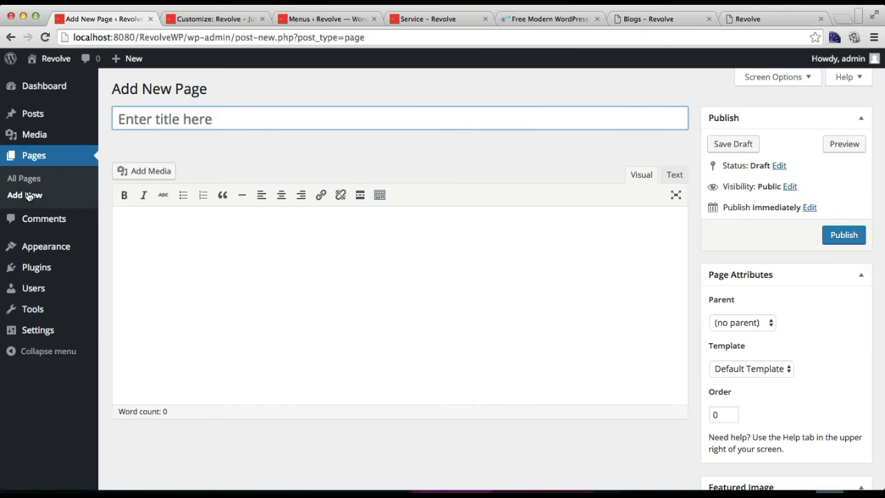
{"action": "left_click", "coordinate": [181, 121]}
{"action": "type", "text": "Blog"}
{"action": "left_click", "coordinate": [199, 258]}
{"action": "left_click", "coordinate": [615, 493]}
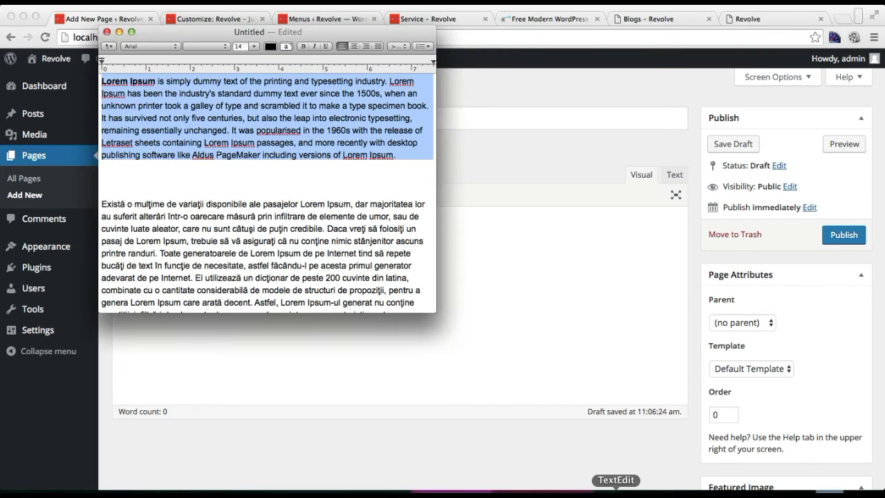
{"action": "left_click", "coordinate": [545, 275]}
{"action": "type", "text": "Lorem Ipsum is simply dummy text of the printing and typesetting industry. Lorem Ipsum has been the industry's standard dummy text ever since the 1500s, when an unknown printer took a galley of type and scrambled it to make a type specimen book. It has survived not only five centuries, but also the leap into electronic typesetting, remaining essentially unchanged. It was popularised in the 1960s with the release of Letraset sheets containing Lorem Ipsum passages, and more recently with desktop publishing software like Aldus PageMaker including versions of Lorem Ipsum."}
Assign the Blog template to the new Blog page.
{"action": "scroll", "coordinate": [594, 308], "scroll_direction": "down", "scroll_amount": 3}
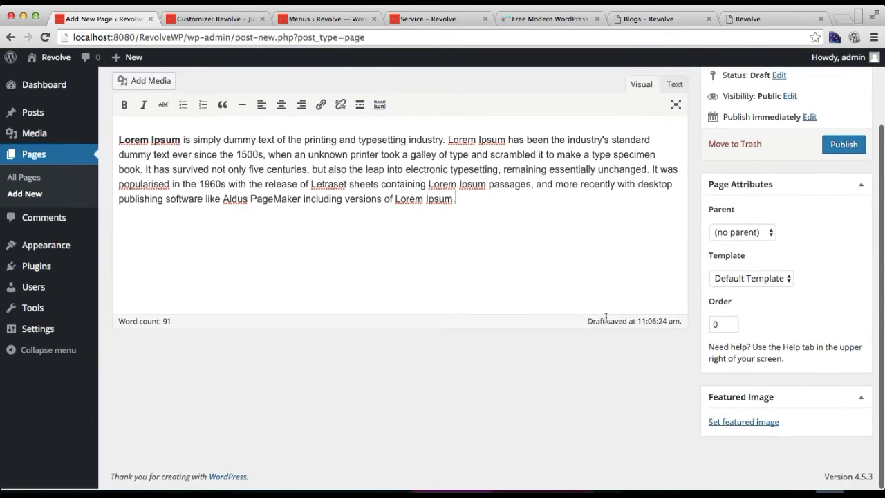
{"action": "left_click", "coordinate": [774, 279]}
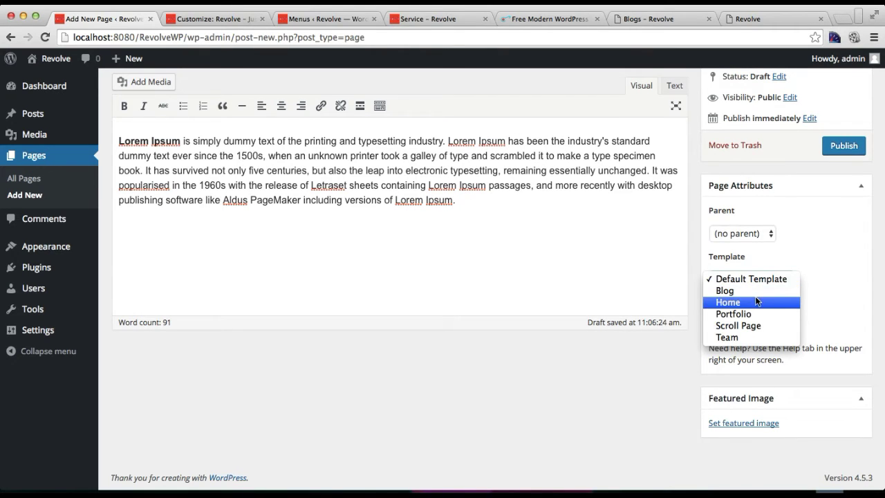
{"action": "left_click", "coordinate": [753, 290]}
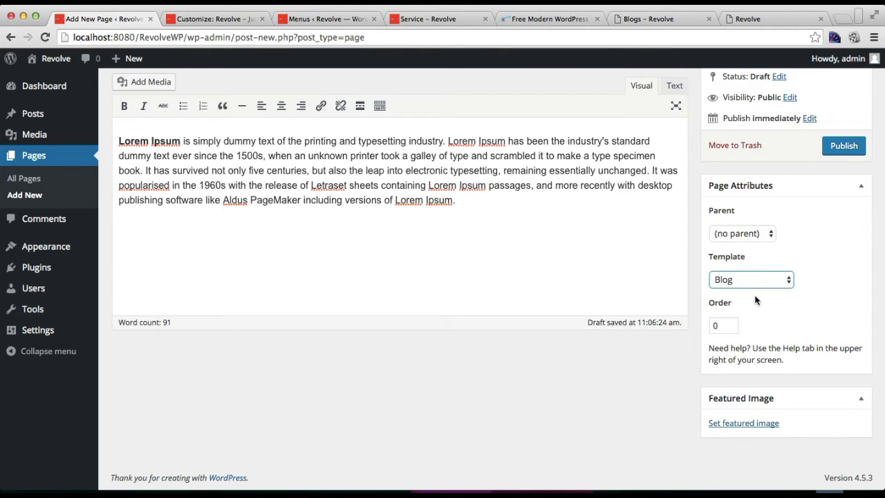
Set the old camera photo old-1130731_1920-1024x768.jpg as the Blog page's featured image and publish the page.
{"action": "left_click", "coordinate": [733, 423]}
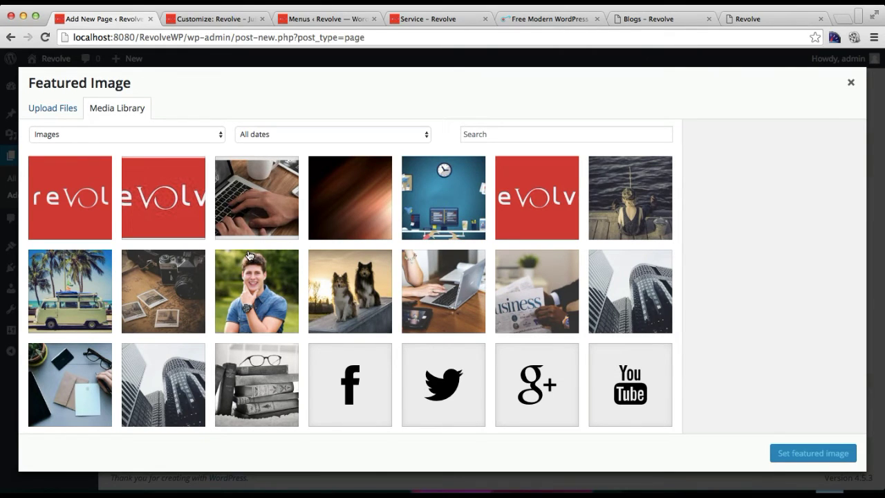
{"action": "left_click", "coordinate": [157, 299]}
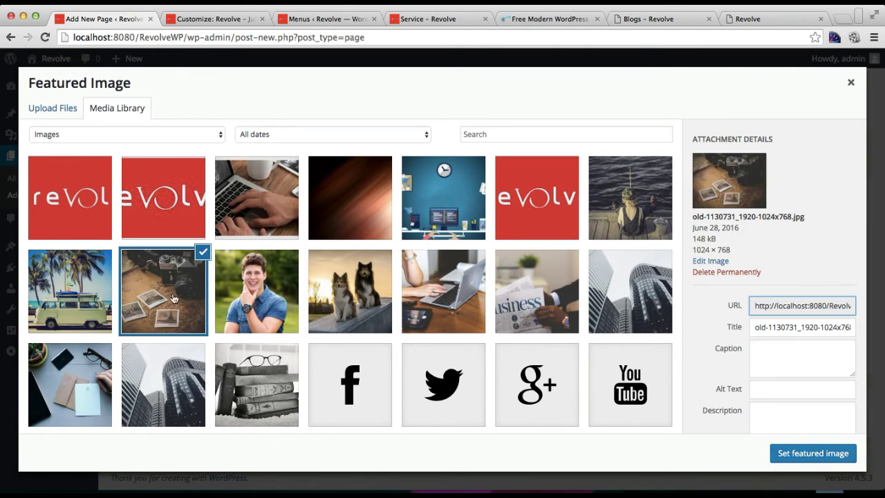
{"action": "left_click", "coordinate": [778, 453]}
{"action": "scroll", "coordinate": [829, 318], "scroll_direction": "up", "scroll_amount": 1}
{"action": "scroll", "coordinate": [828, 315], "scroll_direction": "up", "scroll_amount": 2}
{"action": "left_click", "coordinate": [847, 235]}
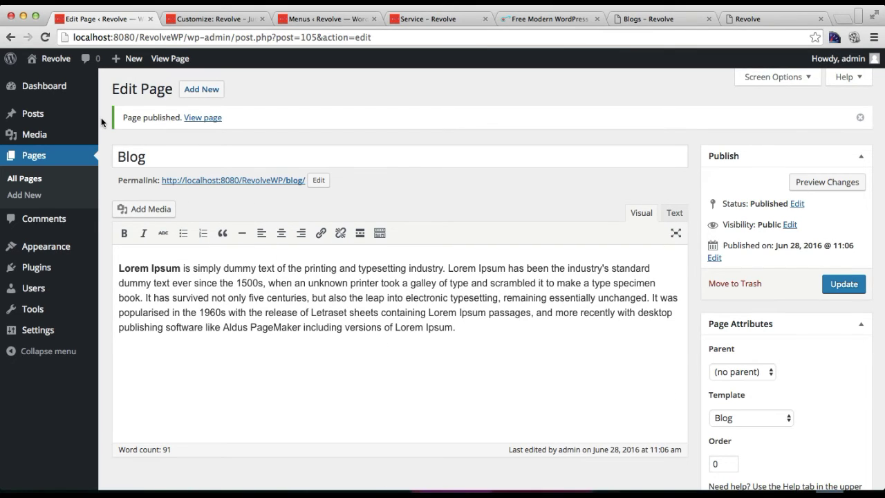
{"action": "mouse_move", "coordinate": [40, 119]}
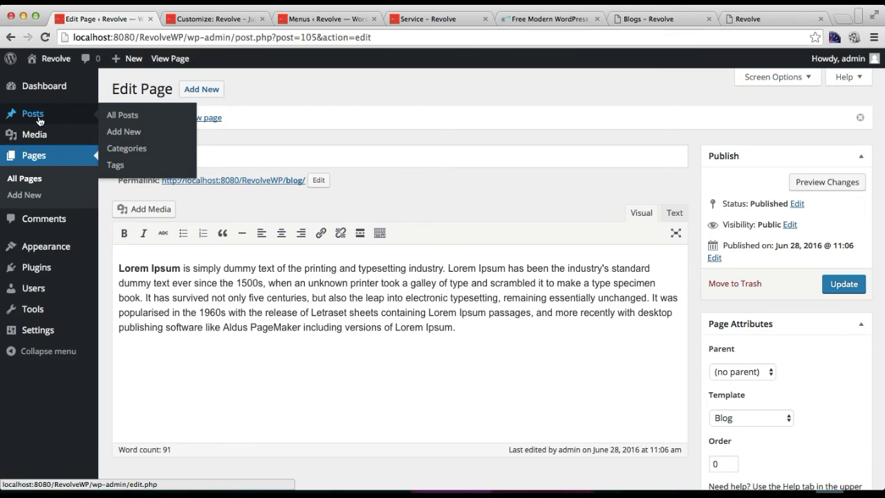
Add a new post category named "Blog 1".
{"action": "left_click", "coordinate": [136, 148]}
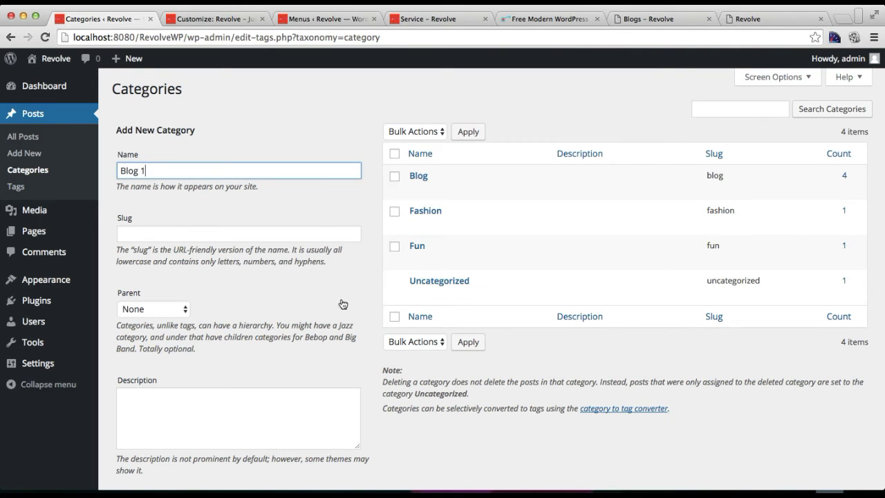
{"action": "scroll", "coordinate": [349, 301], "scroll_direction": "down", "scroll_amount": 3}
{"action": "left_click", "coordinate": [165, 430]}
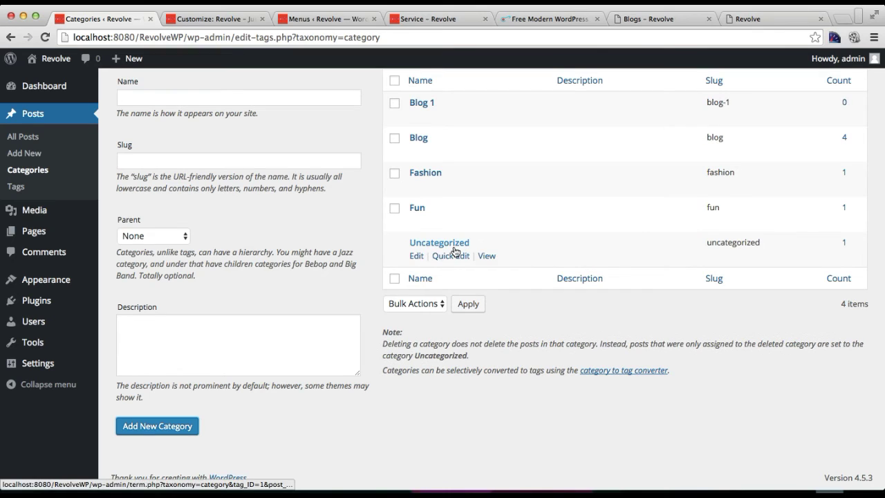
{"action": "scroll", "coordinate": [453, 255], "scroll_direction": "up", "scroll_amount": 2}
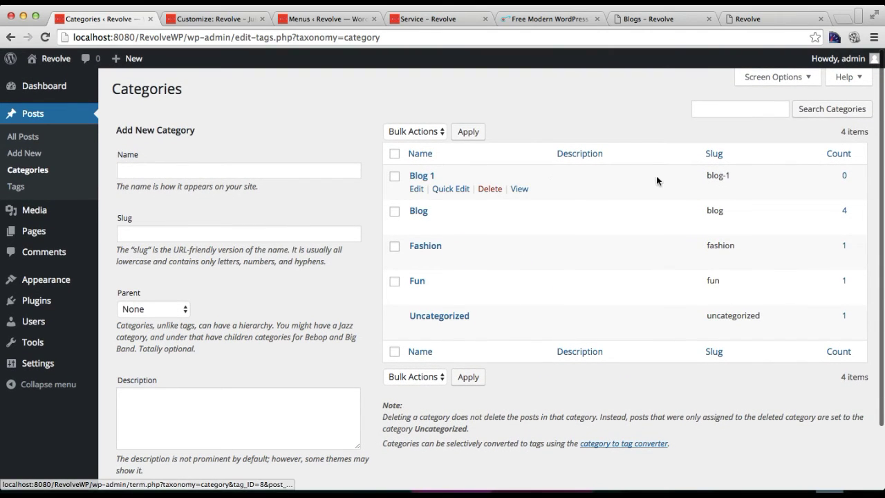
Start a new post from the Blog 1 category's post list and title it "Sample blog".
{"action": "left_click", "coordinate": [844, 178]}
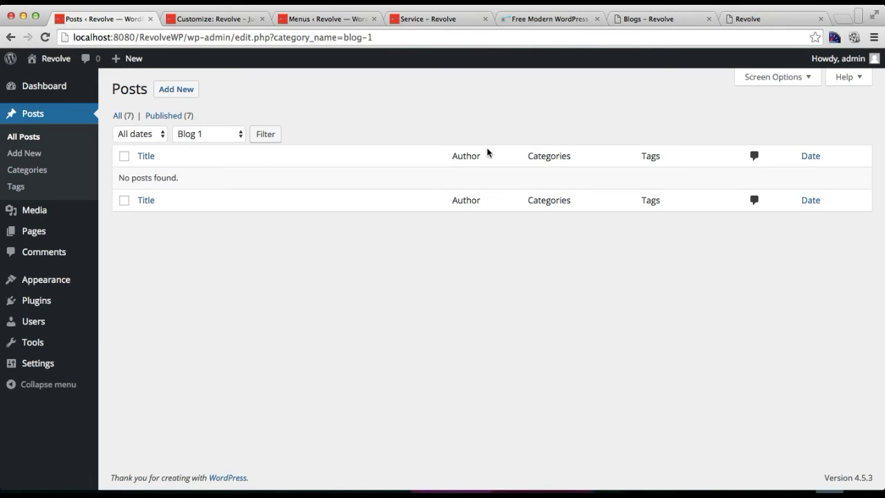
{"action": "left_click", "coordinate": [182, 96]}
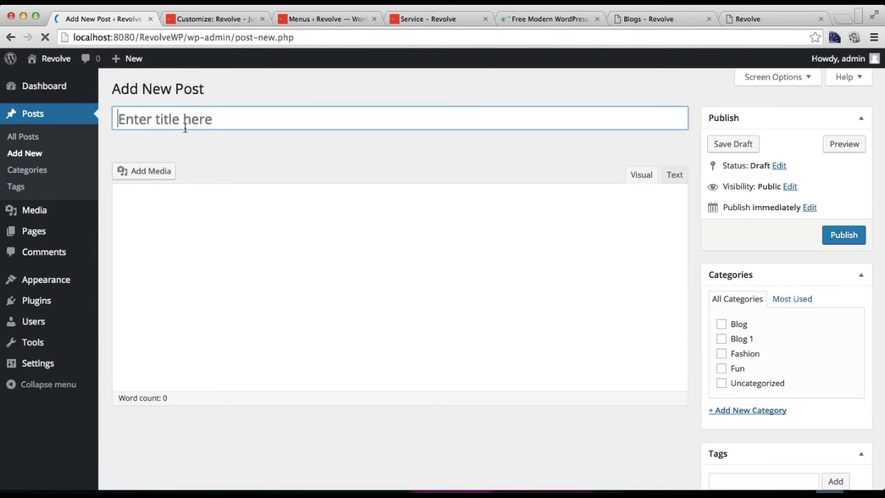
{"action": "left_click", "coordinate": [176, 118]}
{"action": "type", "text": "Sampl"}
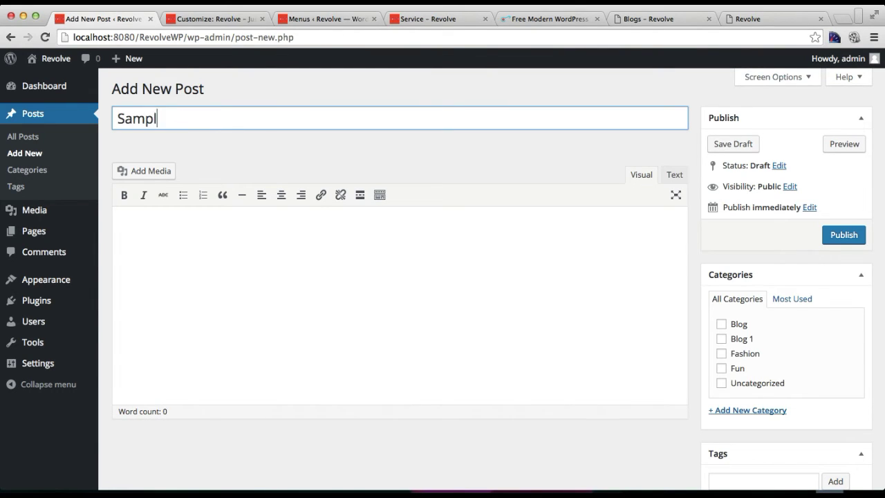
{"action": "type", "text": "e bog"}
{"action": "key", "text": "BackSpace"}
{"action": "key", "text": "BackSpace"}
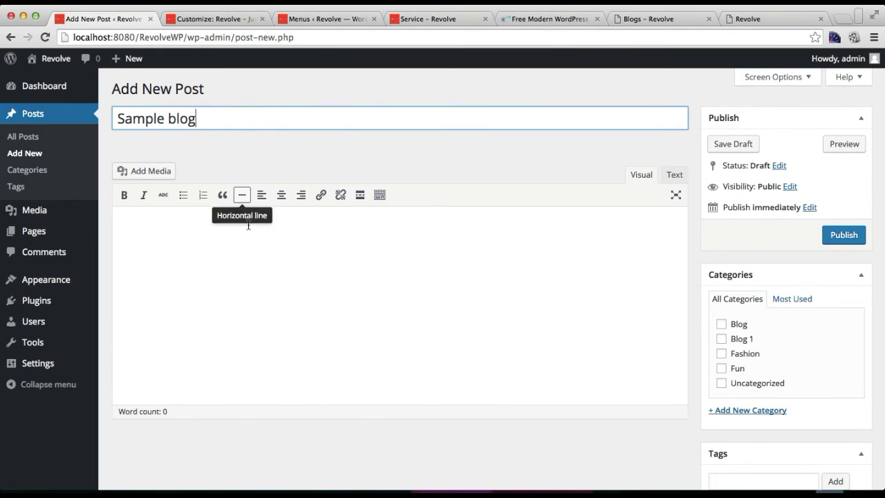
Fill the post body with the Lorem Ipsum paragraph and assign the post to the Blog 1 category.
{"action": "left_click", "coordinate": [218, 264]}
{"action": "type", "text": "Lorem Ipsum is simply dummy text of the printing and typesetting industry. Lorem Ipsum has been the industry's standard dummy text ever since the 1500s, when an unknown printer took a galley of type and scrambled it to make a type specimen book. It has survived not only five centuries, but also the leap into electronic typesetting, remaining essentially unchanged. It was popularised in the 1960s with the release of Letraset sheets containing Lorem Ipsum passages, and more recently with desktop publishing software like Aldus PageMaker including versions of Lorem Ipsum."}
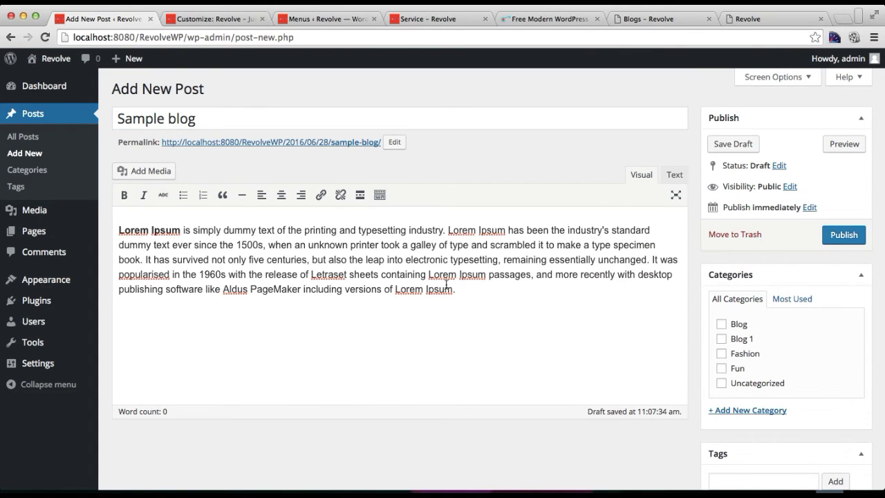
{"action": "scroll", "coordinate": [446, 286], "scroll_direction": "down", "scroll_amount": 5}
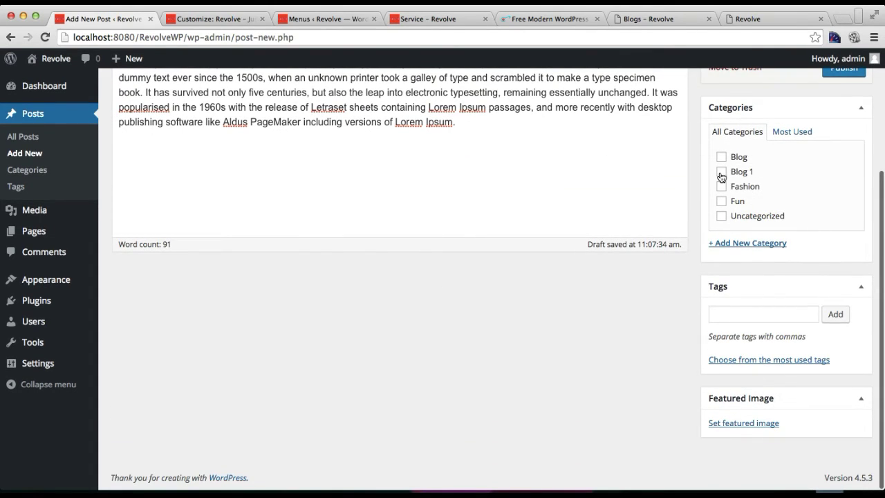
{"action": "scroll", "coordinate": [780, 283], "scroll_direction": "down", "scroll_amount": 1}
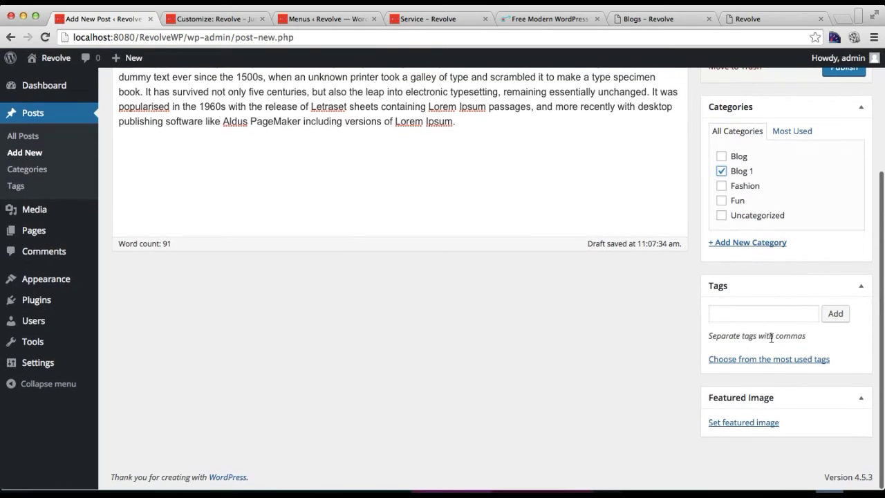
Set the book stack photo stack-of-books-1001655_1920-1024x683.jpg as the post's featured image and publish the post.
{"action": "left_click", "coordinate": [734, 423]}
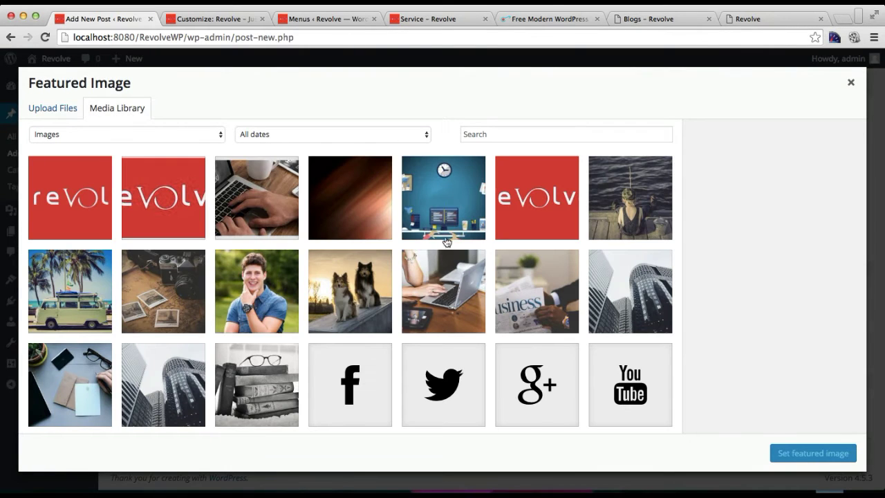
{"action": "left_click", "coordinate": [260, 383]}
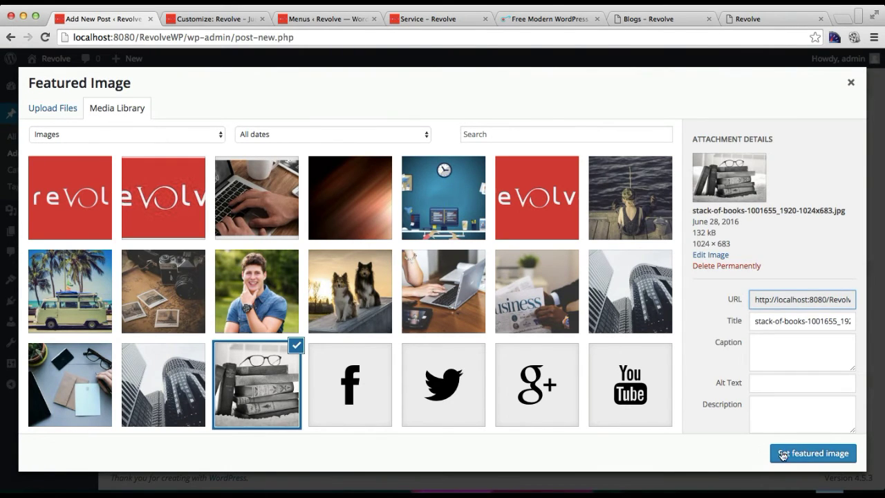
{"action": "left_click", "coordinate": [804, 453]}
{"action": "scroll", "coordinate": [796, 296], "scroll_direction": "up", "scroll_amount": 5}
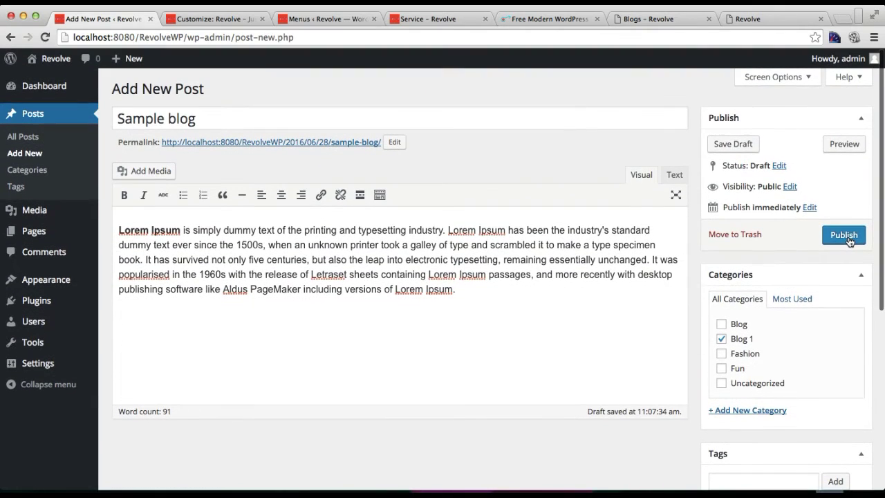
{"action": "left_click", "coordinate": [847, 236]}
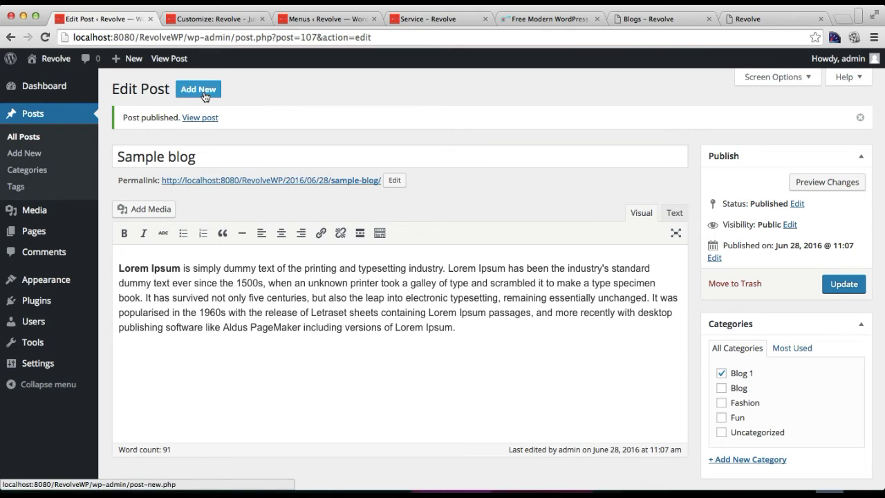
Review the list of posts assigned to the Blog category.
{"action": "left_click", "coordinate": [28, 172]}
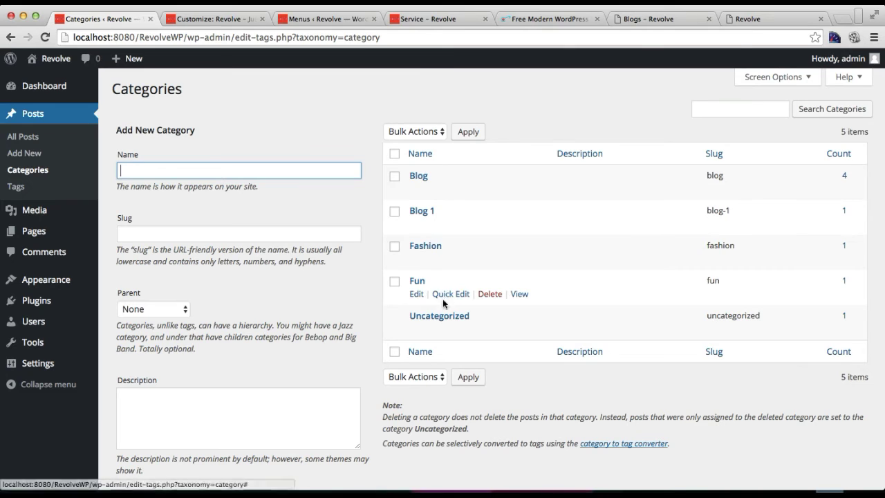
{"action": "left_click", "coordinate": [844, 176]}
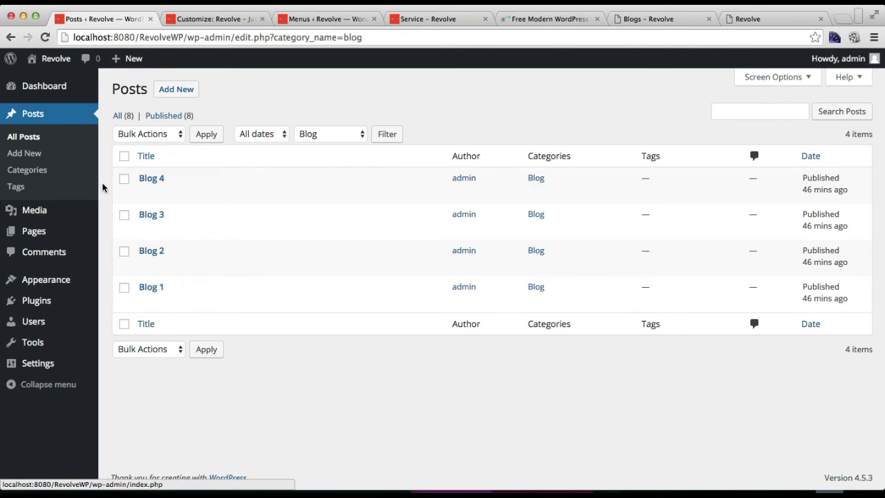
Reload the Customizer and select the Blog page for Slide 2 of the home slider.
{"action": "left_click", "coordinate": [204, 20]}
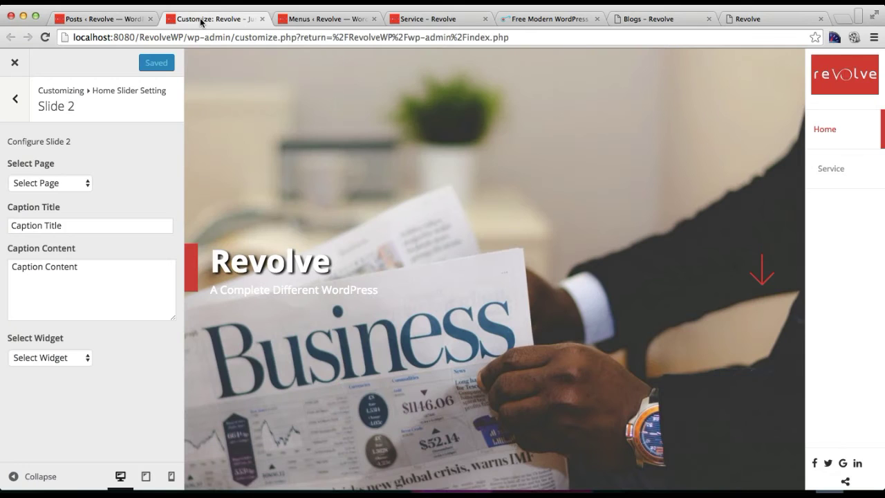
{"action": "left_click", "coordinate": [202, 37]}
{"action": "key", "text": "Return"}
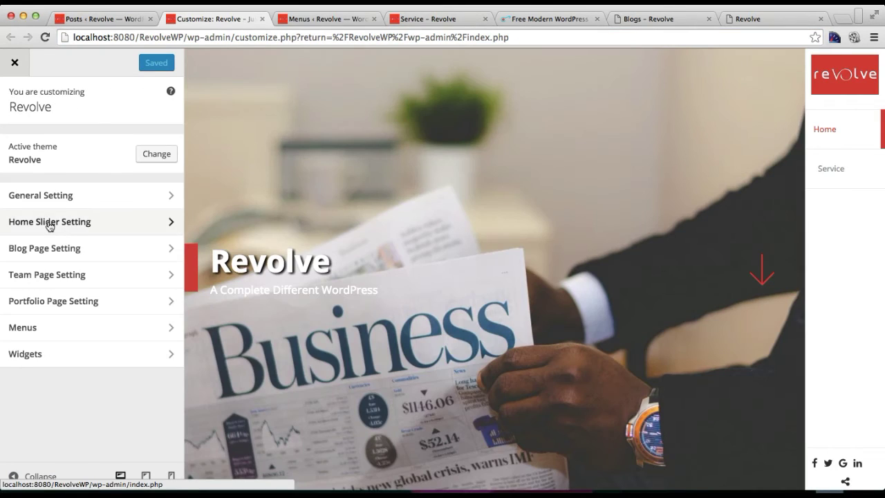
{"action": "left_click", "coordinate": [49, 223]}
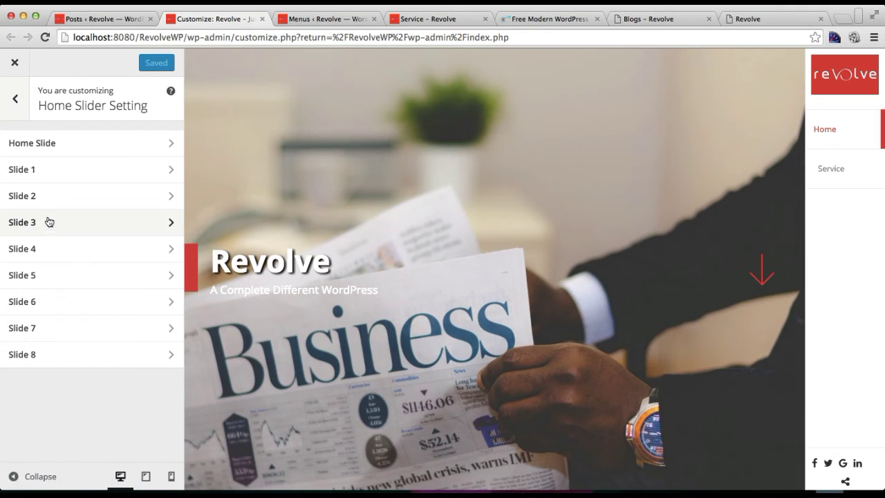
{"action": "left_click", "coordinate": [36, 201]}
{"action": "left_click", "coordinate": [67, 183]}
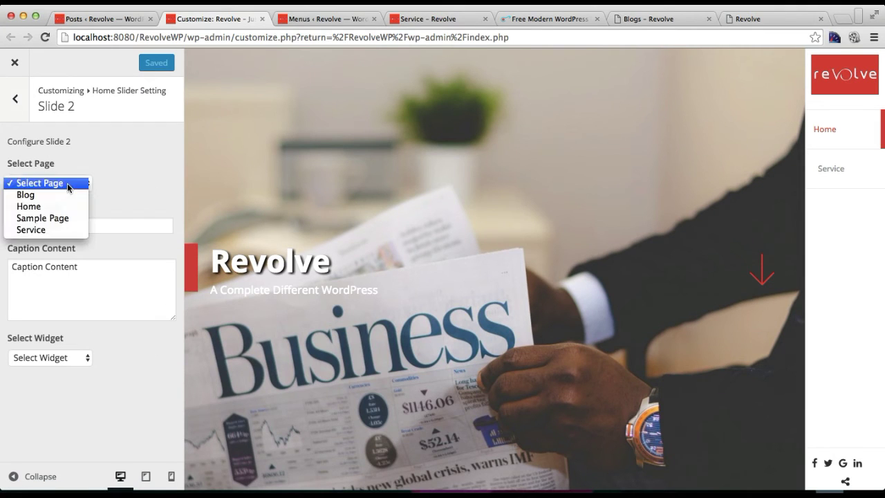
{"action": "left_click", "coordinate": [55, 195]}
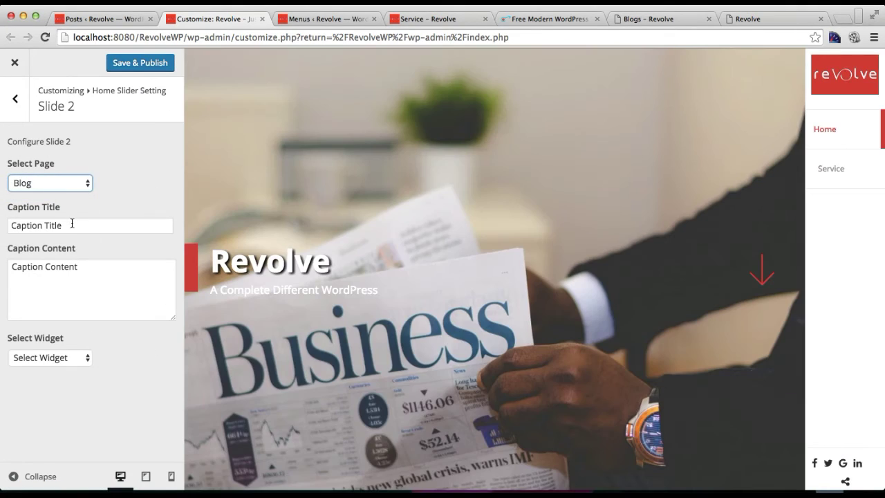
Set Slide 2's caption title to "News" and its caption content to "Latest blogs".
{"action": "triple_click", "coordinate": [72, 223]}
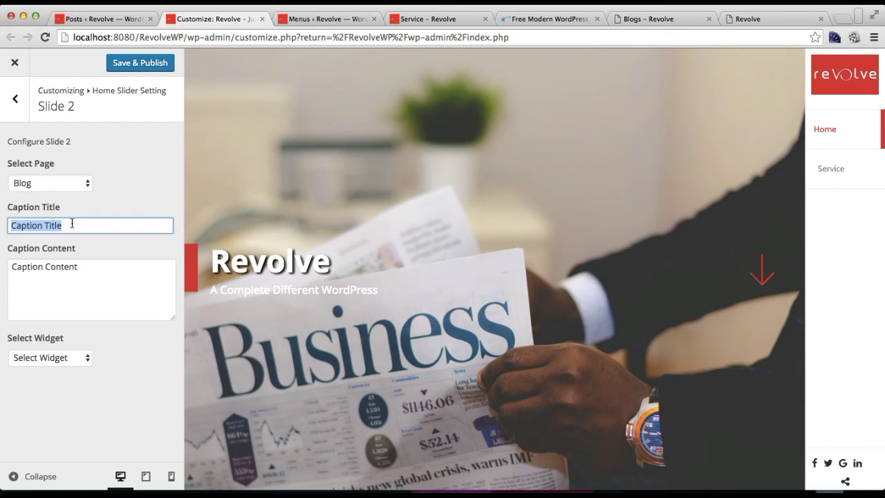
{"action": "type", "text": "Blog"}
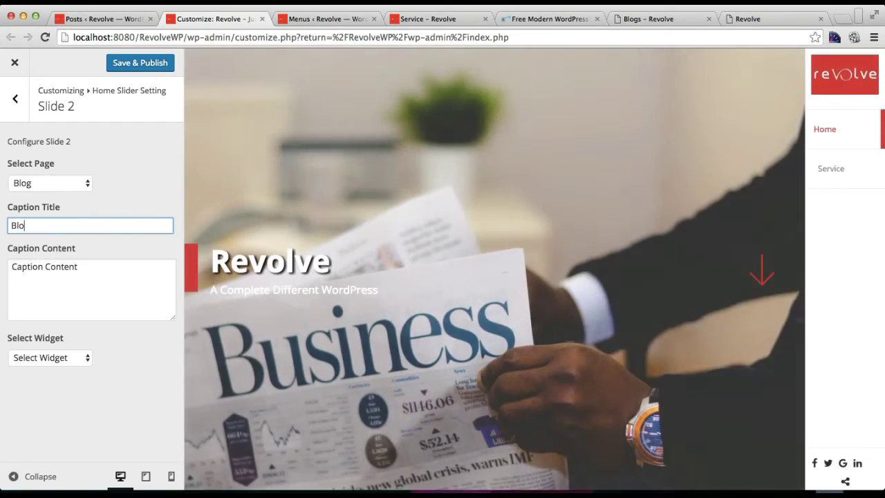
{"action": "key", "text": "BackSpace"}
{"action": "key", "text": "BackSpace"}
{"action": "key", "text": "BackSpace"}
{"action": "key", "text": "BackSpace"}
{"action": "type", "text": "News"}
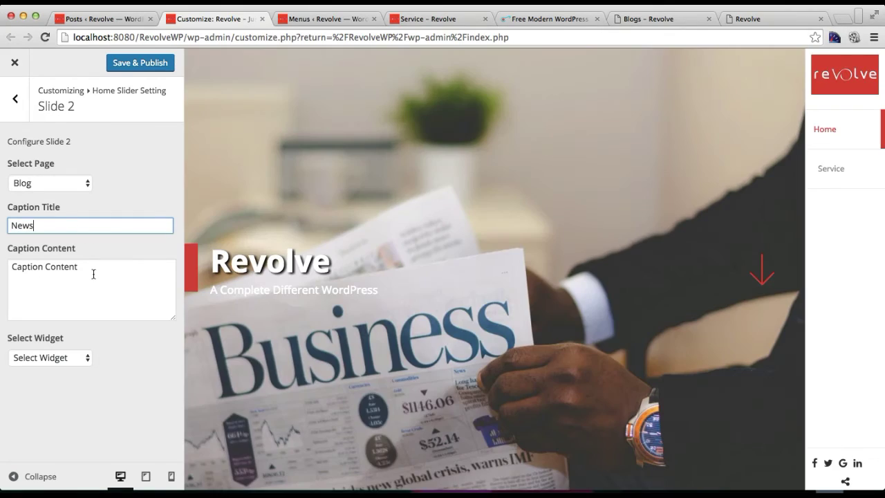
{"action": "double_click", "coordinate": [94, 273]}
{"action": "triple_click", "coordinate": [95, 272]}
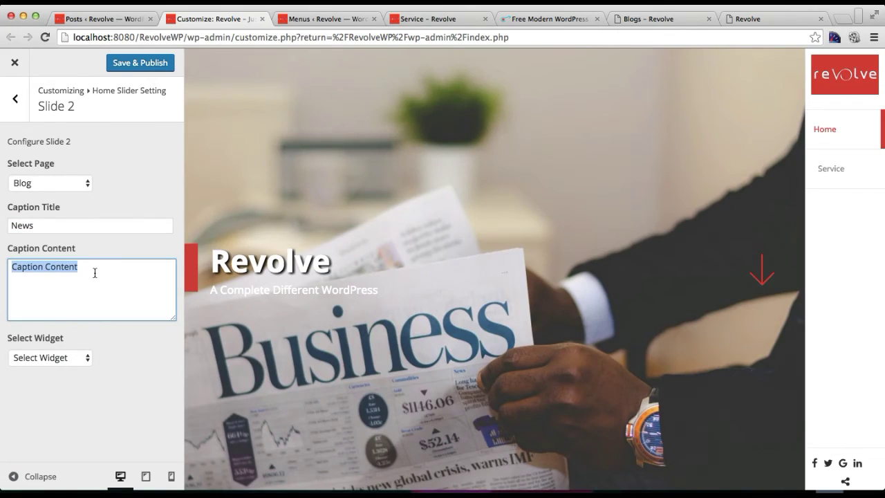
{"action": "type", "text": "Latest blogs"}
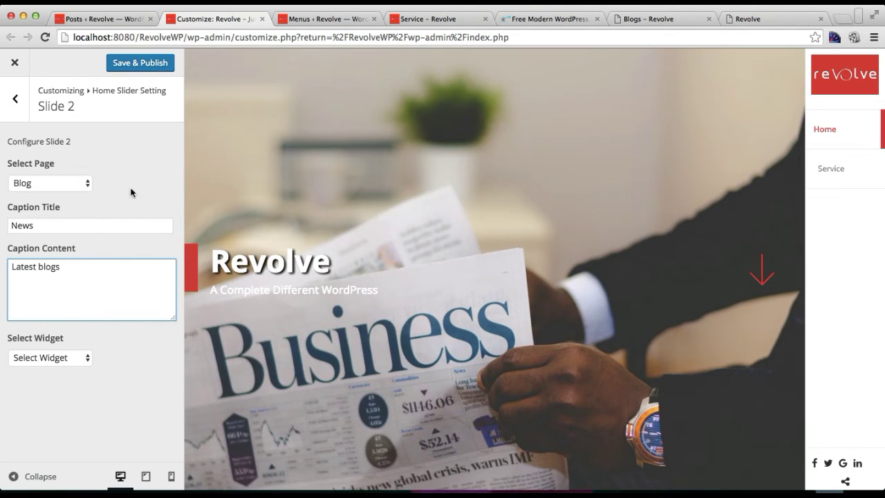
Assign Widget 1 to Slide 2 and publish the Customizer changes.
{"action": "left_click", "coordinate": [82, 359]}
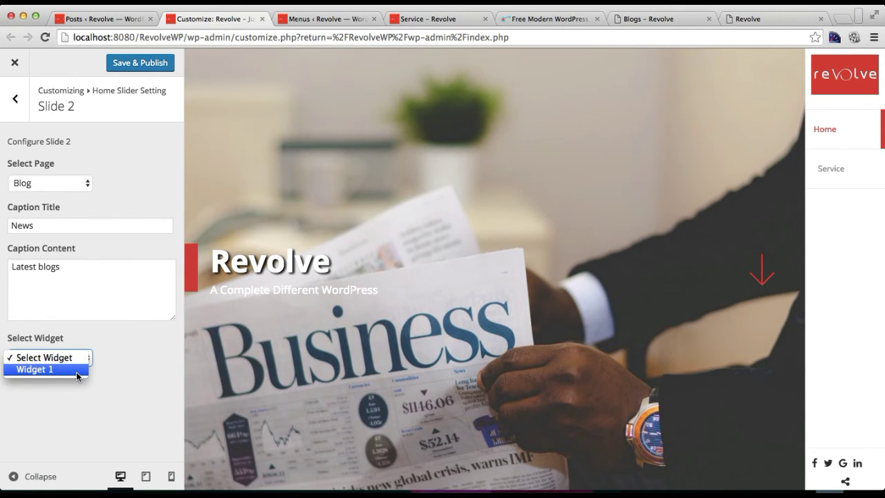
{"action": "left_click", "coordinate": [78, 370]}
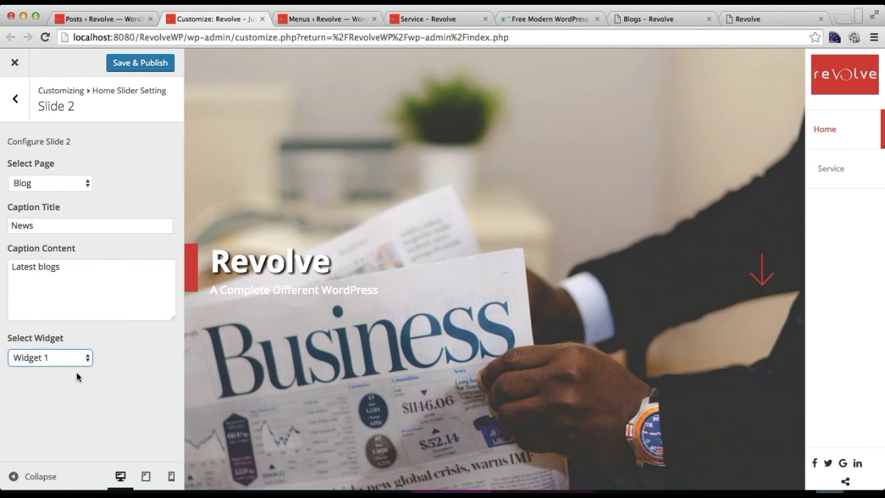
{"action": "left_click", "coordinate": [125, 63]}
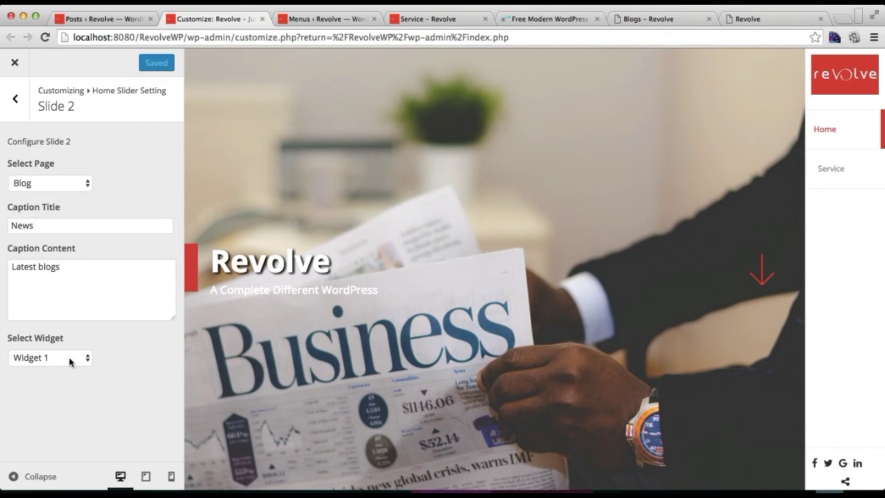
Open the Widgets admin page in a new browser tab from the Posts page and switch to it.
{"action": "left_click", "coordinate": [129, 20]}
{"action": "mouse_move", "coordinate": [50, 282]}
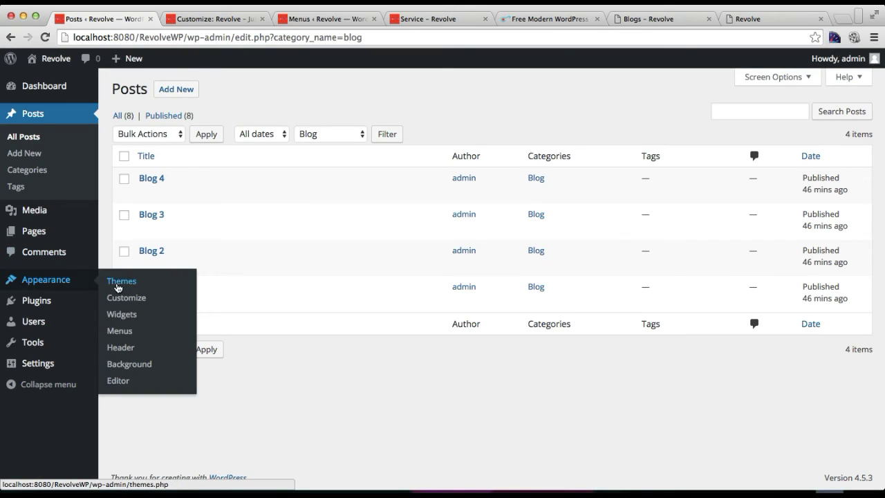
{"action": "right_click", "coordinate": [122, 316]}
{"action": "left_click", "coordinate": [144, 319]}
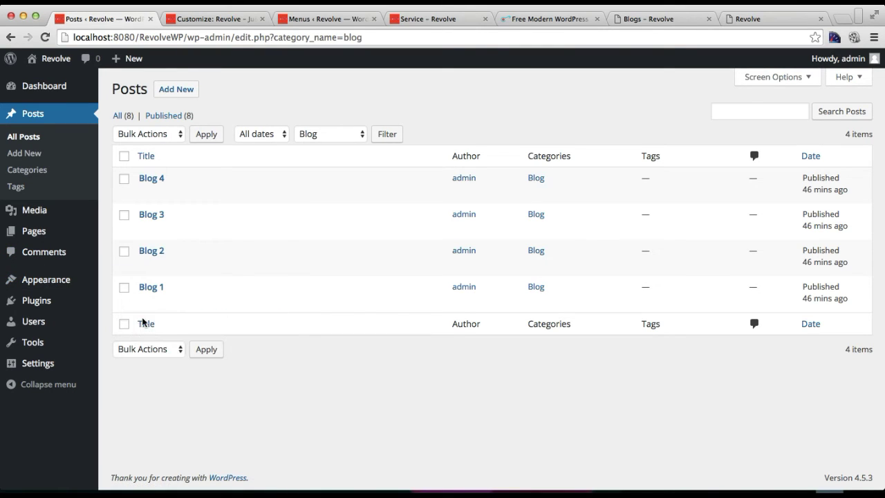
{"action": "left_click", "coordinate": [215, 23]}
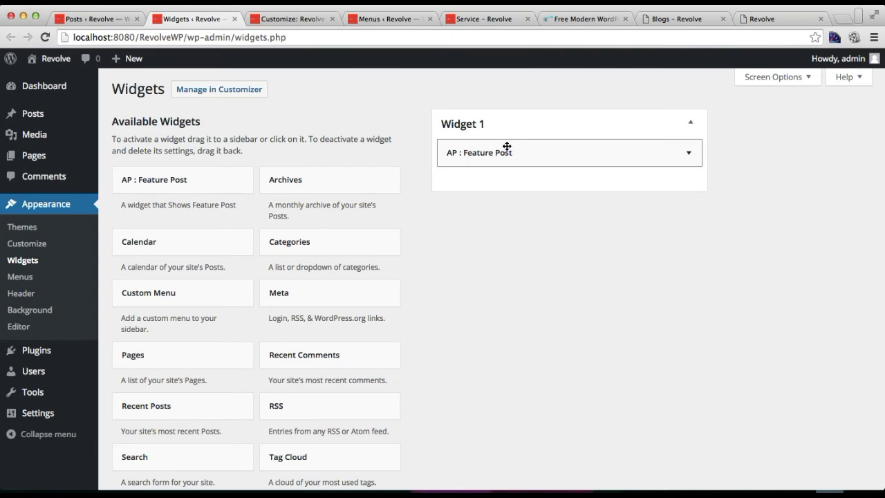
Expand the AP : Feature Post widget in Widget 1 and check the Feature Post 1 choices, keeping Blog 1 selected.
{"action": "left_click", "coordinate": [591, 152]}
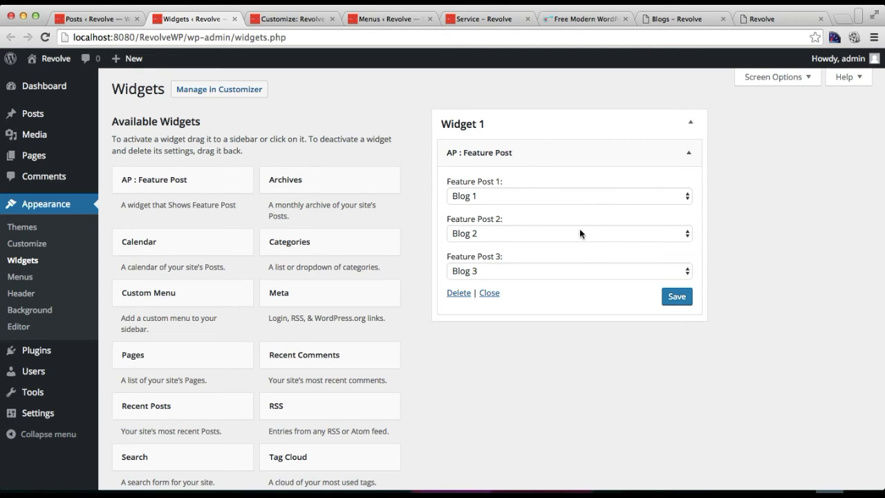
{"action": "left_click", "coordinate": [543, 196]}
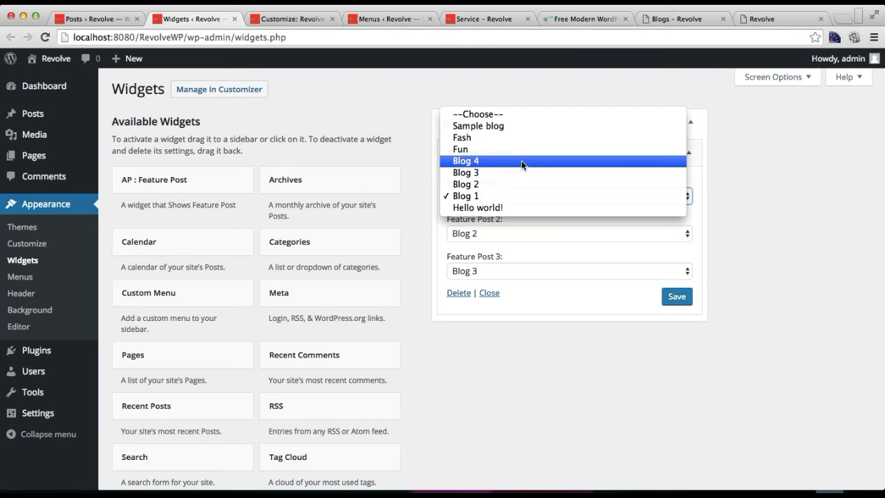
{"action": "left_click", "coordinate": [513, 199]}
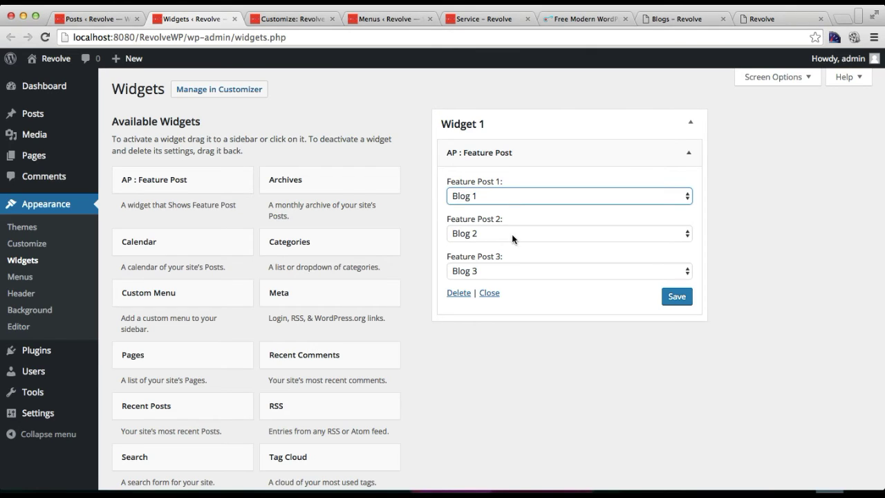
Save the AP : Feature Post widget with Blog 1, Blog 2 and Blog 3, and return to the Customizer.
{"action": "left_click", "coordinate": [678, 305]}
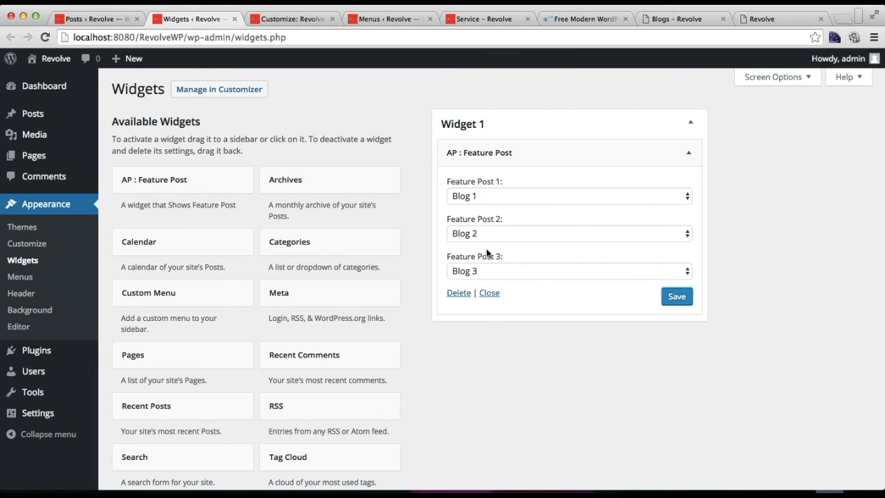
{"action": "left_click", "coordinate": [253, 23]}
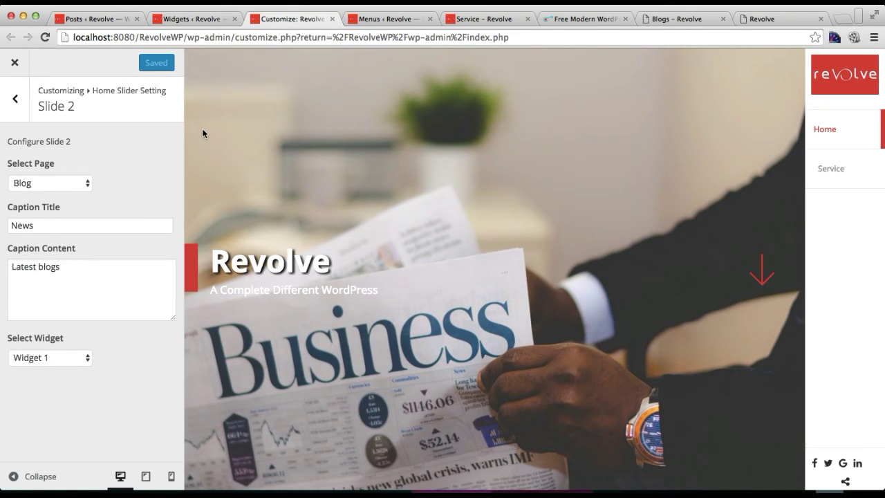
Add the Blog page to the Primary Menu on the Menus admin page and save the menu.
{"action": "left_click", "coordinate": [117, 26]}
{"action": "mouse_move", "coordinate": [47, 290]}
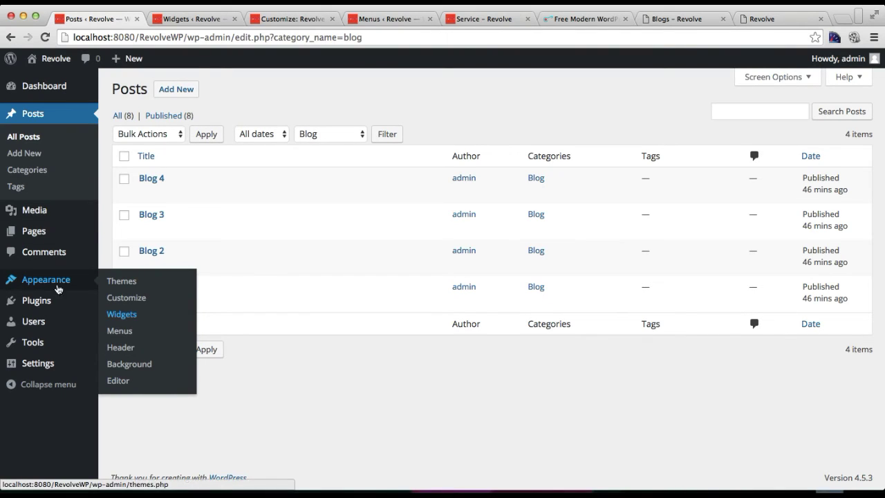
{"action": "left_click", "coordinate": [119, 332]}
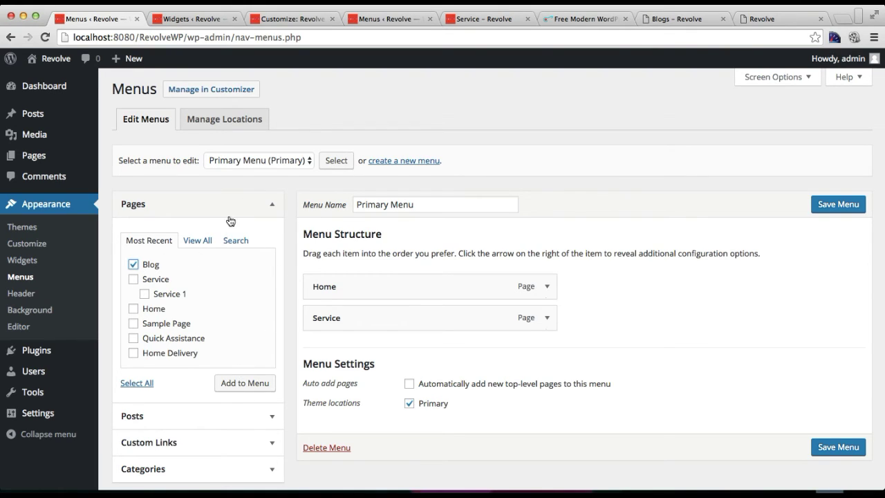
{"action": "left_click", "coordinate": [242, 388]}
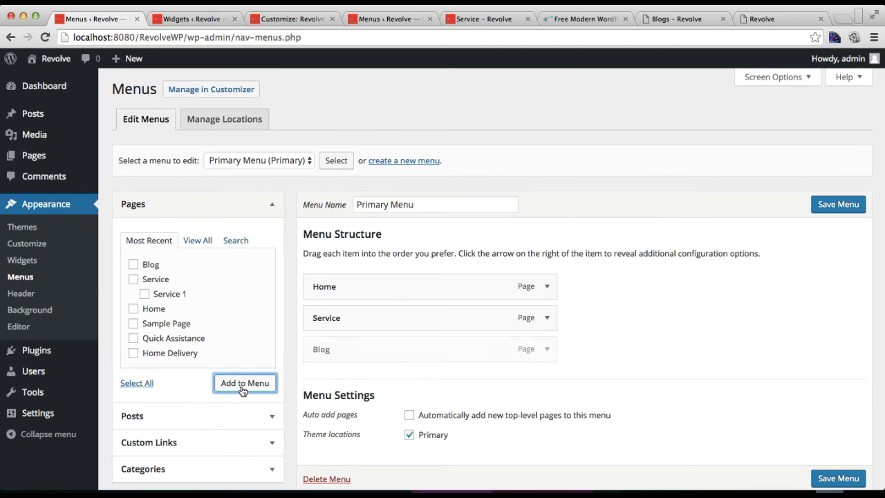
{"action": "scroll", "coordinate": [584, 374], "scroll_direction": "down", "scroll_amount": 2}
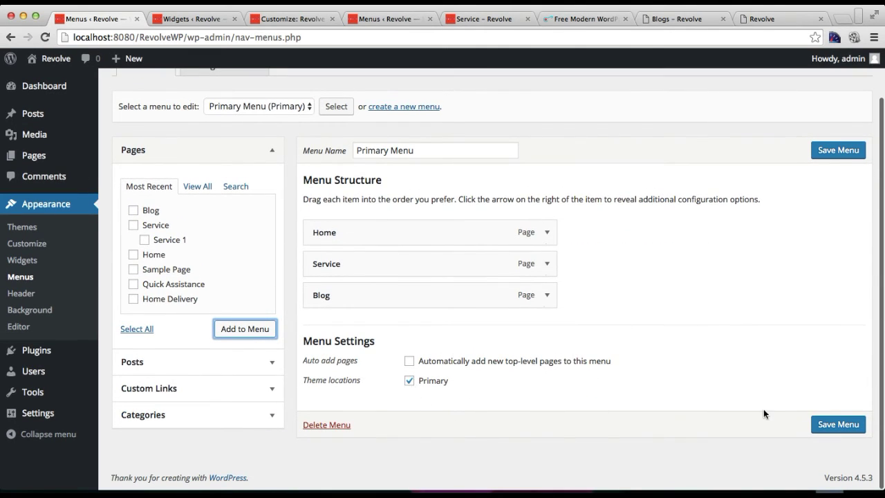
{"action": "left_click", "coordinate": [830, 425]}
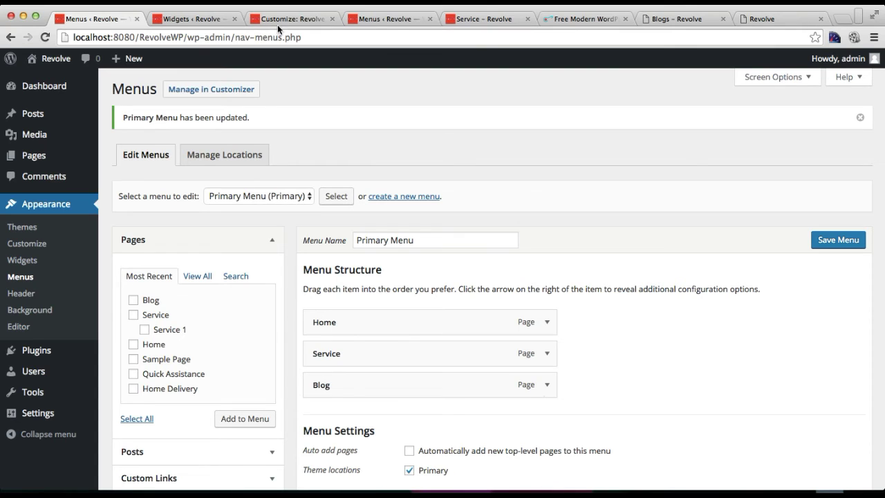
Reload the live site, go to its home page and advance the slider to the News slide.
{"action": "left_click", "coordinate": [468, 20]}
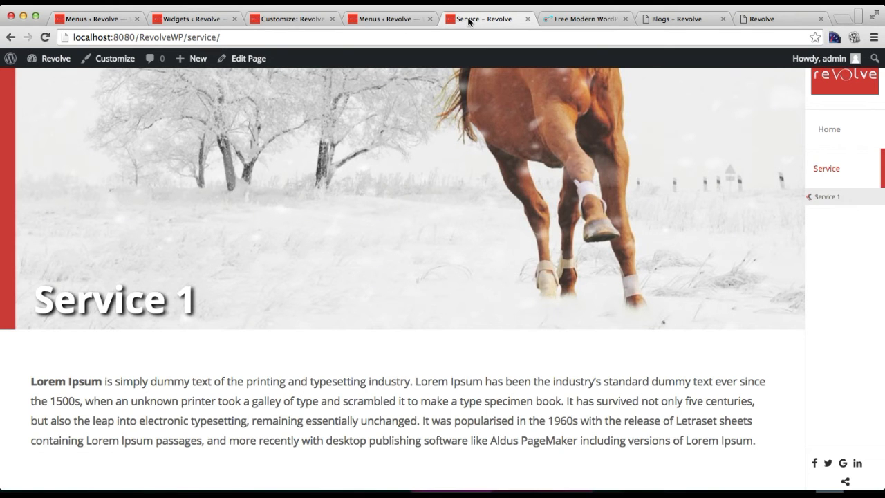
{"action": "key", "text": "super+r"}
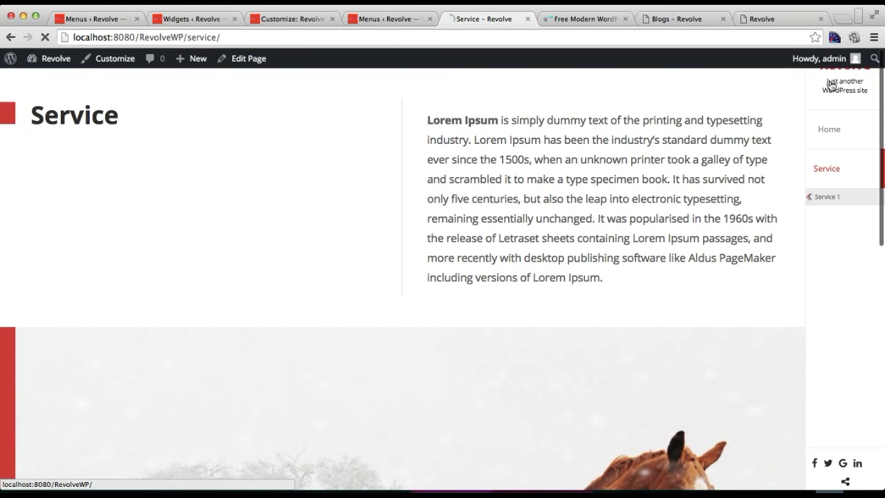
{"action": "left_click", "coordinate": [830, 84]}
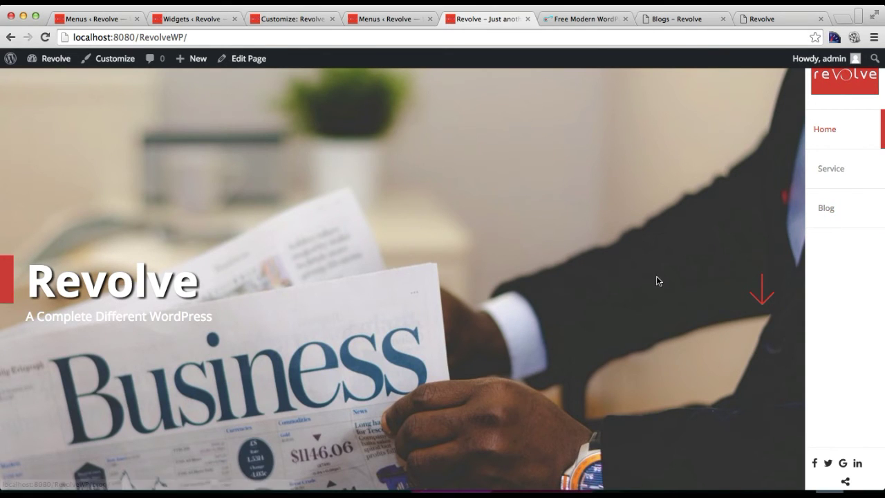
{"action": "left_click", "coordinate": [763, 295]}
{"action": "left_click", "coordinate": [764, 296]}
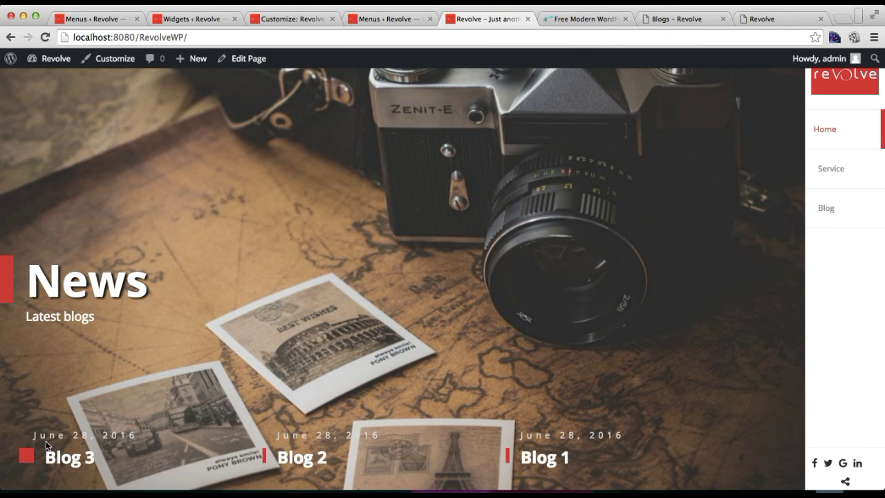
Open the Blog 3 post from the News slide and look through its page.
{"action": "left_click", "coordinate": [66, 459]}
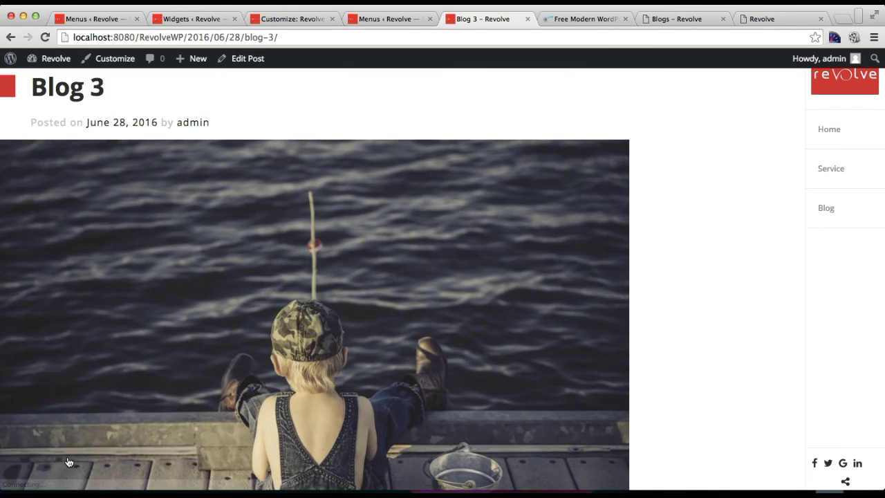
{"action": "scroll", "coordinate": [499, 353], "scroll_direction": "down", "scroll_amount": 7}
{"action": "scroll", "coordinate": [499, 353], "scroll_direction": "up", "scroll_amount": 7}
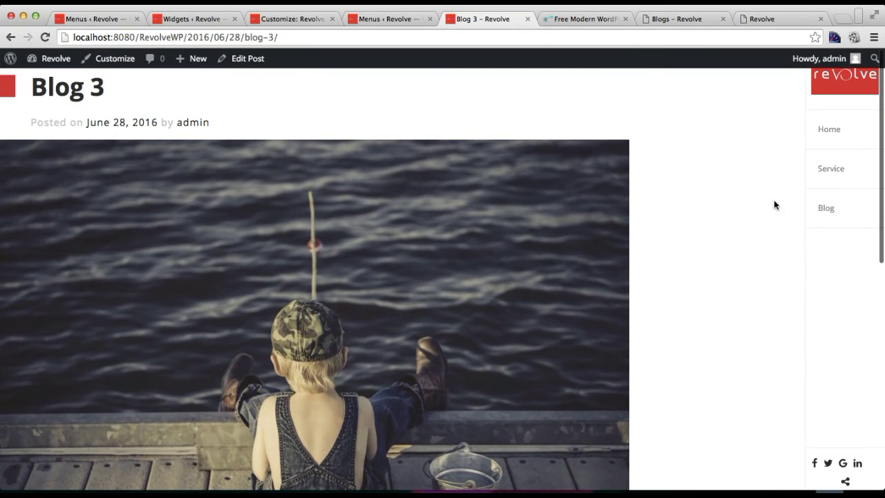
Open the Blog page from the site navigation and review its post listing and the excerpts shown on each post.
{"action": "left_click", "coordinate": [827, 213]}
{"action": "mouse_move", "coordinate": [582, 209]}
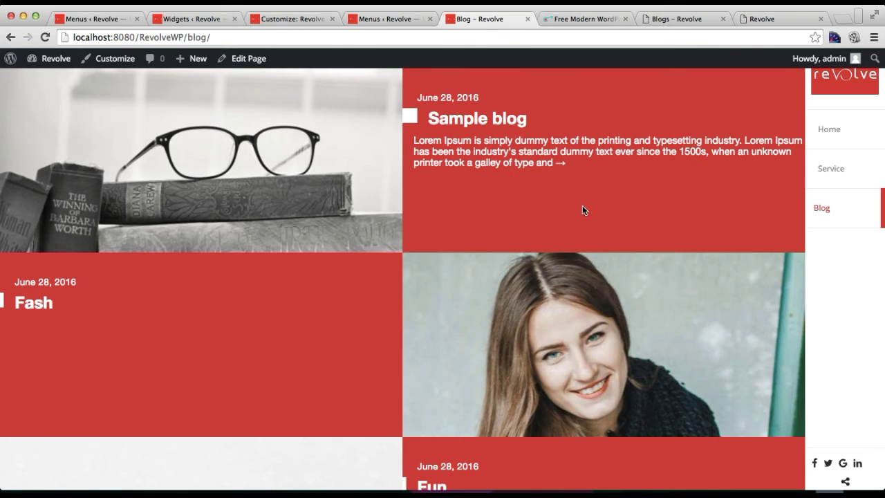
{"action": "scroll", "coordinate": [386, 182], "scroll_direction": "up", "scroll_amount": 2}
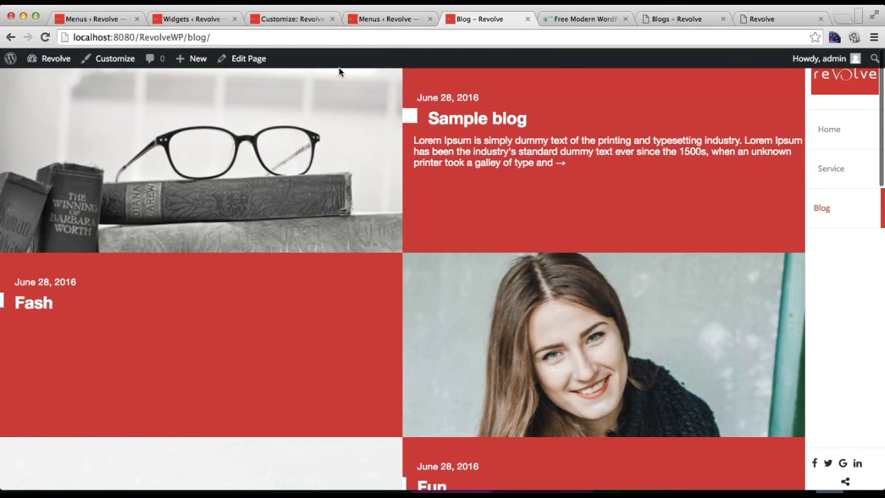
{"action": "mouse_move", "coordinate": [304, 338]}
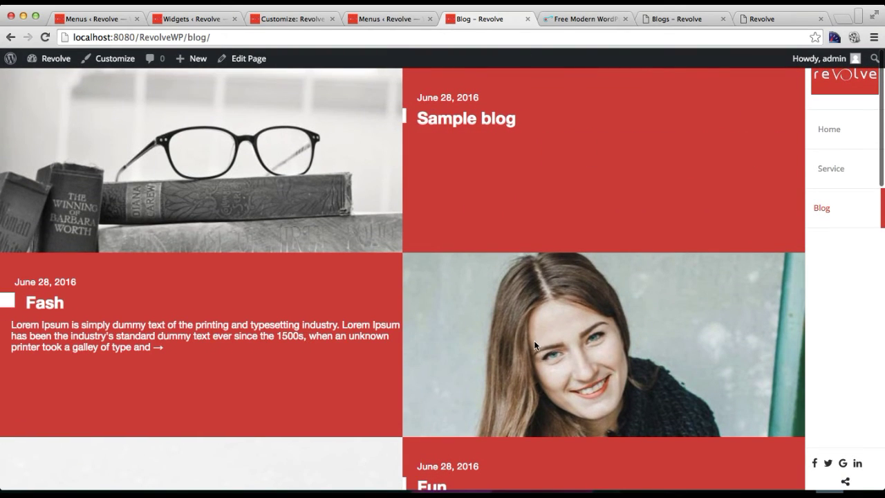
{"action": "scroll", "coordinate": [533, 340], "scroll_direction": "down", "scroll_amount": 5}
{"action": "scroll", "coordinate": [475, 310], "scroll_direction": "down", "scroll_amount": 5}
{"action": "scroll", "coordinate": [475, 309], "scroll_direction": "down", "scroll_amount": 10}
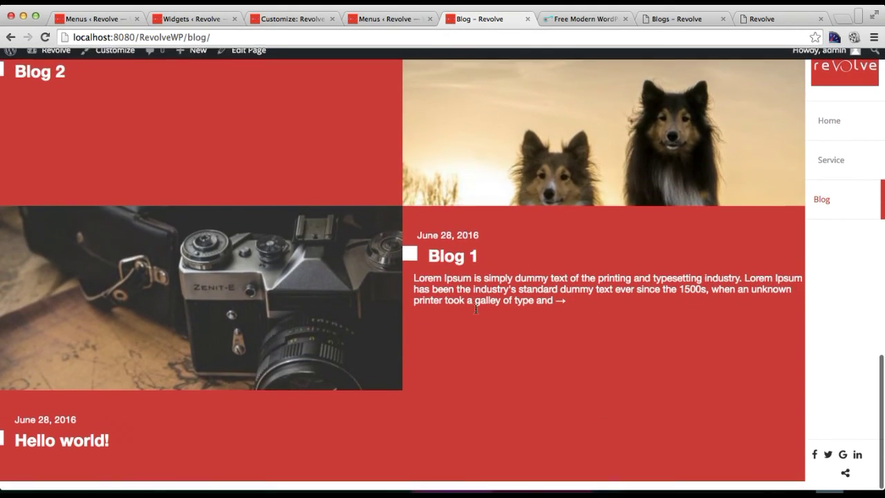
{"action": "scroll", "coordinate": [475, 309], "scroll_direction": "up", "scroll_amount": 15}
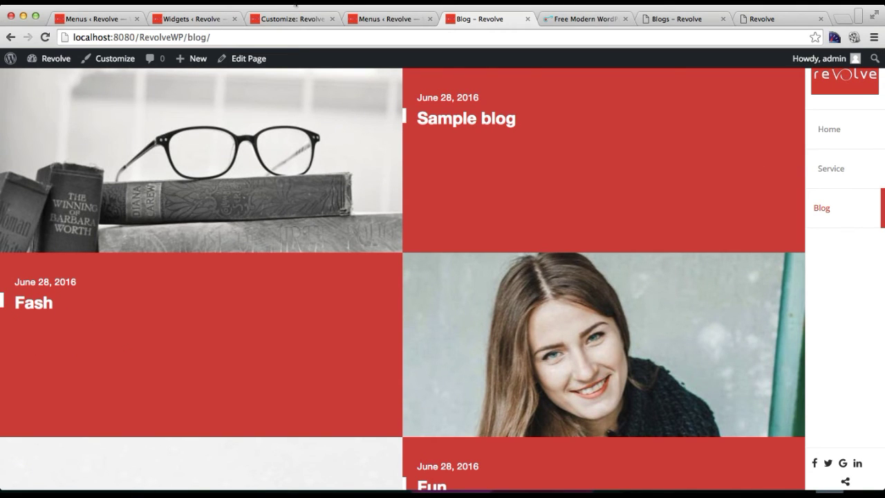
In the Customizer's Blog Page settings, exclude the Fashion, Blog 1 and Uncategorized categories and publish the changes.
{"action": "left_click", "coordinate": [293, 18]}
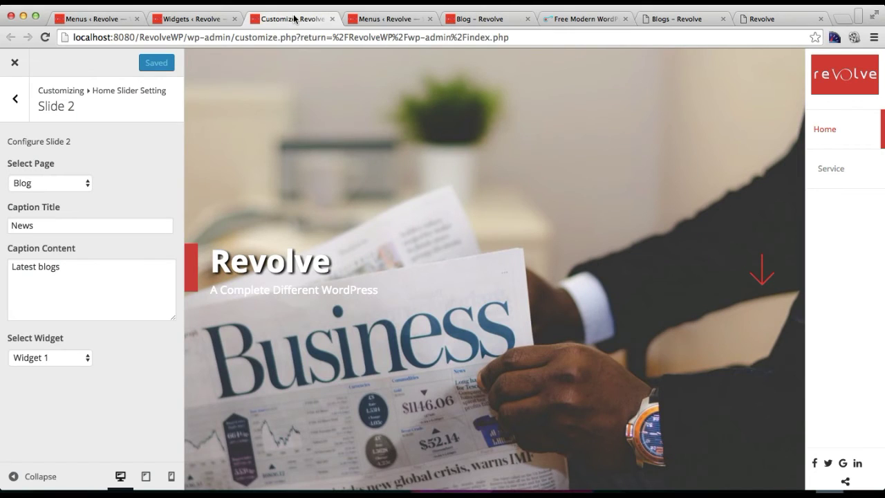
{"action": "left_click", "coordinate": [14, 108]}
{"action": "left_click", "coordinate": [13, 108]}
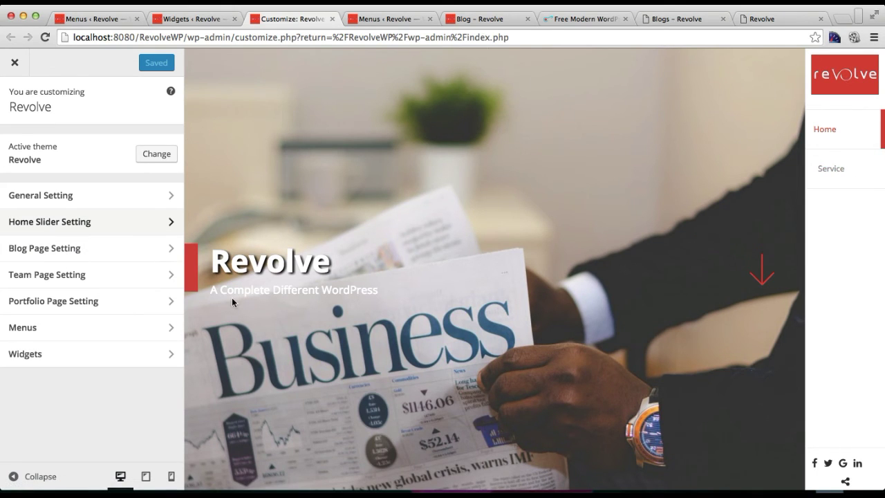
{"action": "left_click", "coordinate": [101, 250]}
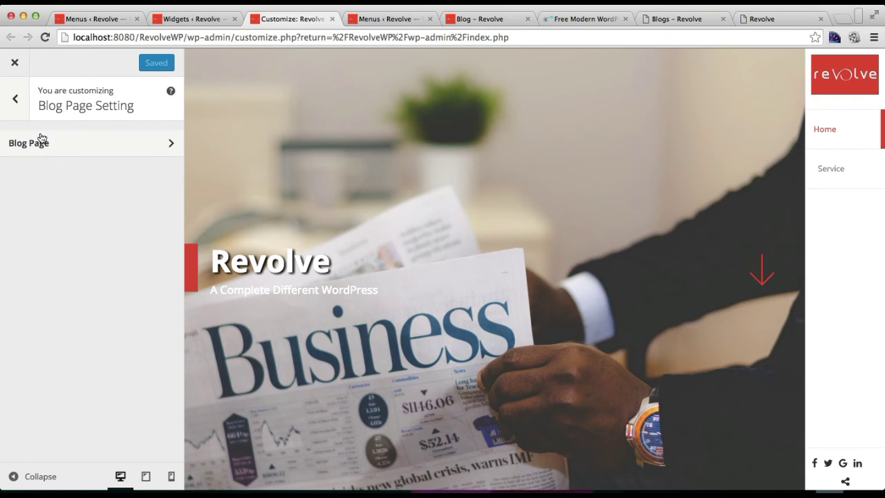
{"action": "left_click", "coordinate": [77, 143]}
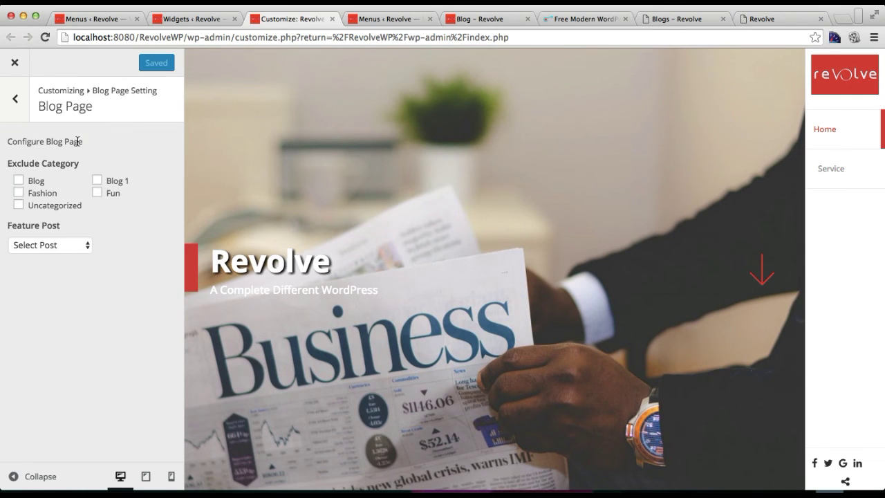
{"action": "left_click", "coordinate": [18, 194]}
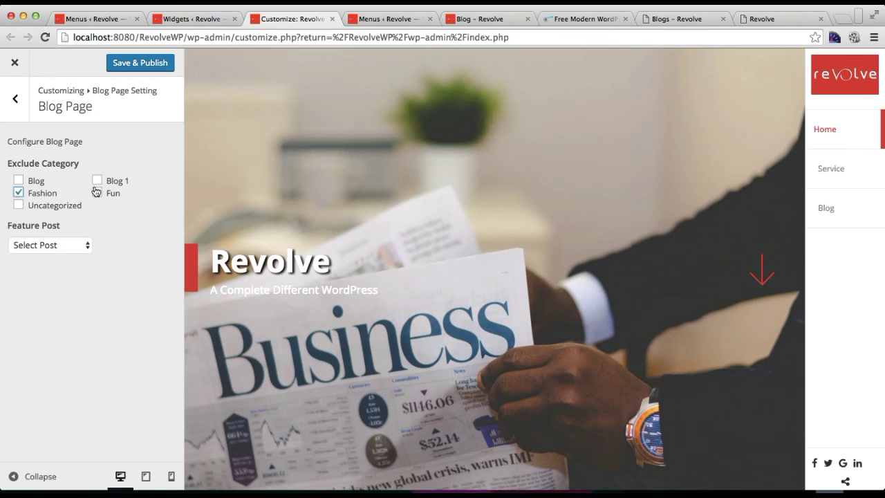
{"action": "left_click", "coordinate": [97, 182]}
{"action": "left_click", "coordinate": [19, 205]}
{"action": "left_click", "coordinate": [83, 249]}
{"action": "left_click", "coordinate": [85, 249]}
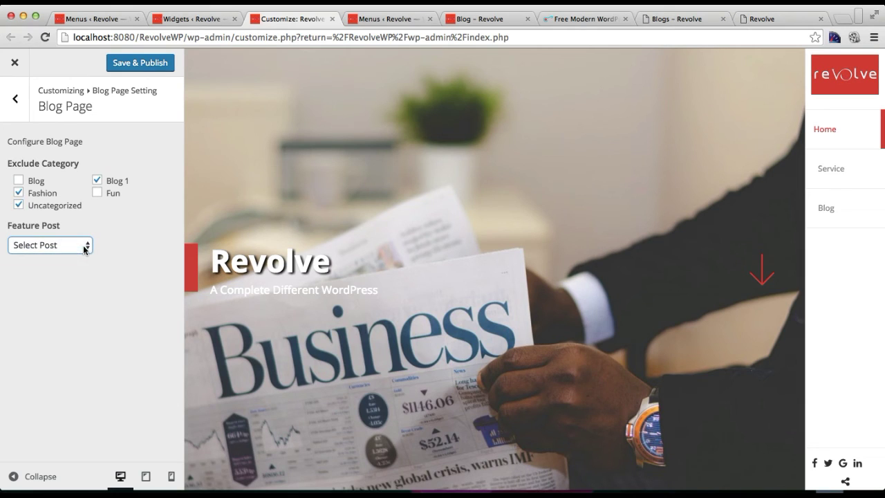
{"action": "left_click", "coordinate": [149, 64]}
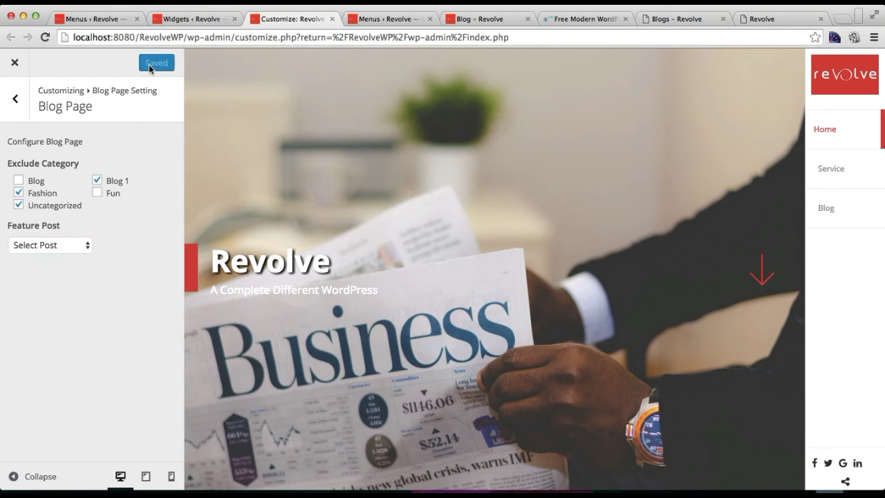
Set the Blog page's Feature Post to Fash, stop excluding the Fashion category, and publish the changes.
{"action": "left_click", "coordinate": [73, 248]}
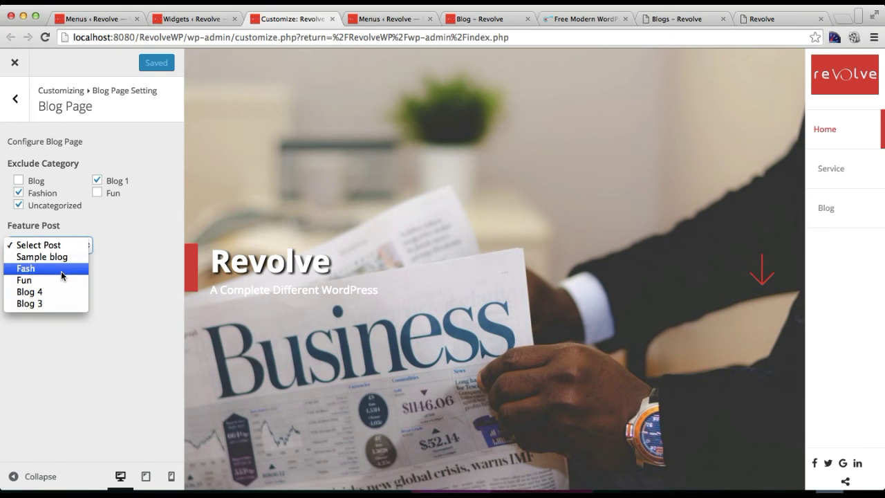
{"action": "left_click", "coordinate": [135, 274]}
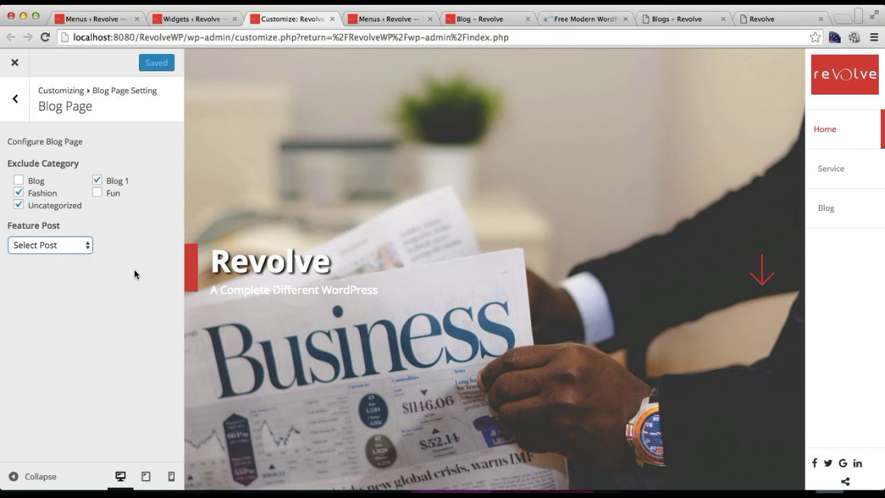
{"action": "left_click", "coordinate": [82, 245]}
{"action": "left_click", "coordinate": [50, 267]}
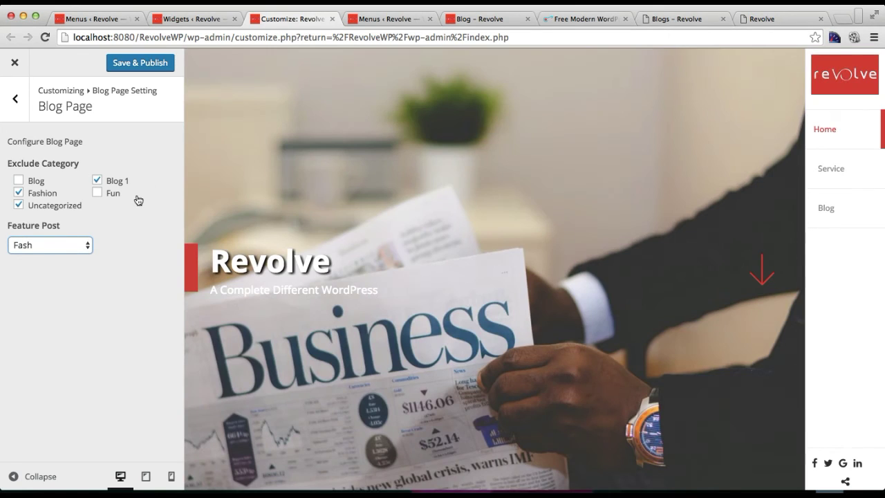
{"action": "left_click", "coordinate": [155, 67]}
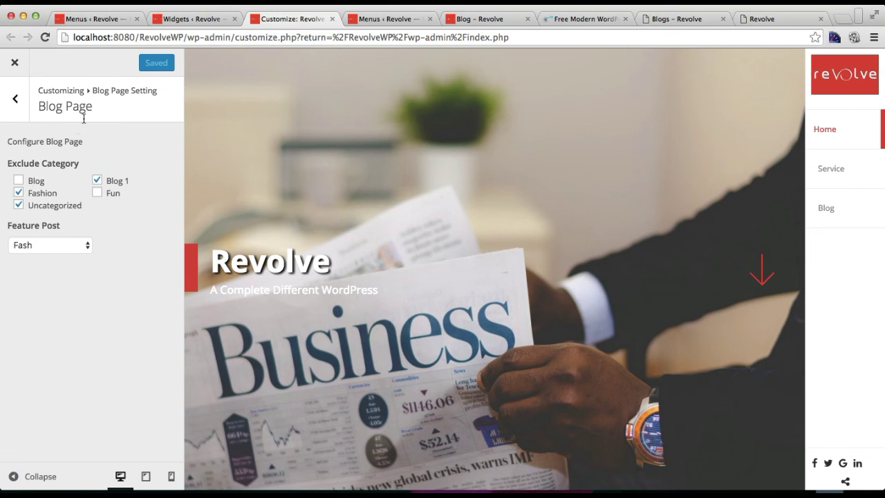
{"action": "left_click", "coordinate": [18, 193]}
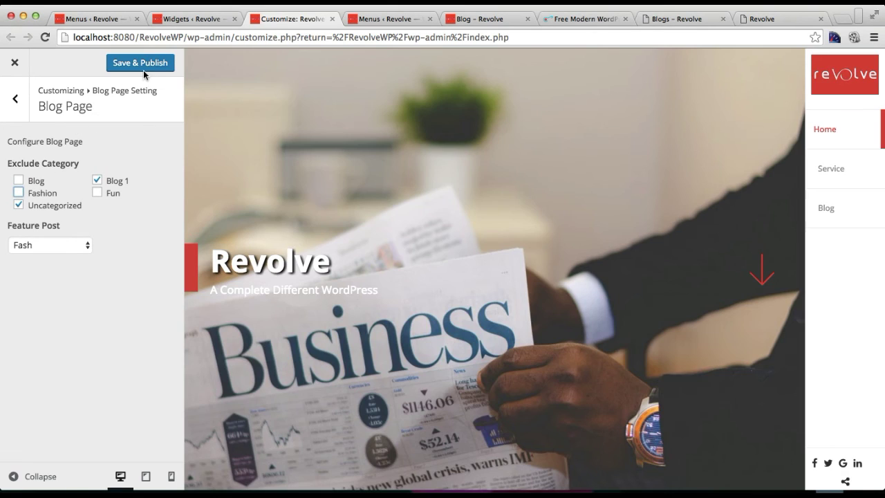
{"action": "left_click", "coordinate": [143, 67]}
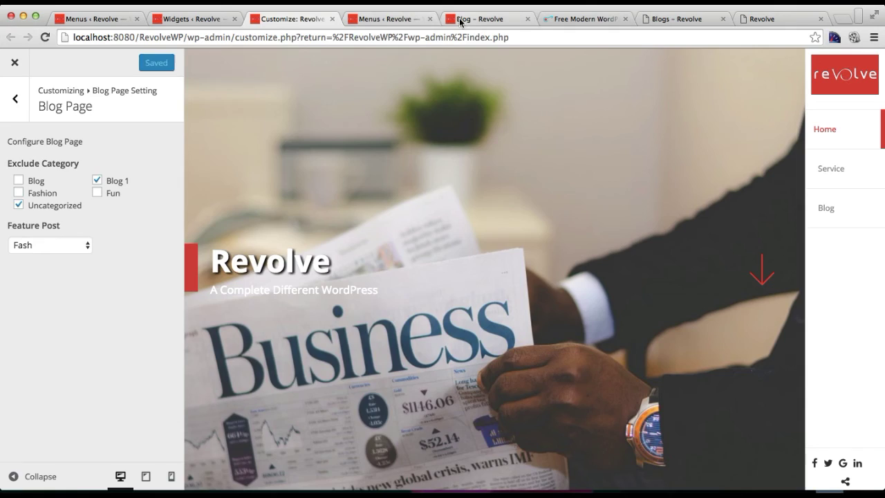
Reload the live Blog page and check the featured post banner and the listing of non-excluded posts.
{"action": "left_click", "coordinate": [460, 22]}
{"action": "left_click", "coordinate": [461, 37]}
{"action": "key", "text": "Return"}
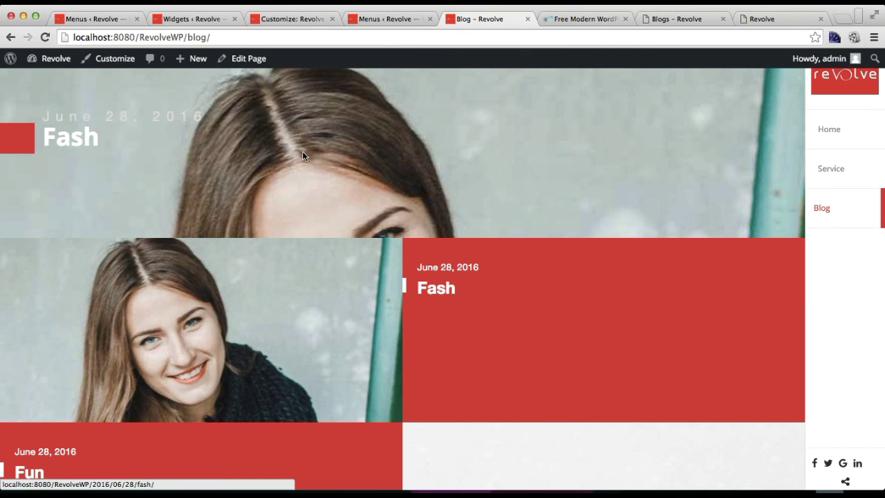
{"action": "scroll", "coordinate": [303, 156], "scroll_direction": "down", "scroll_amount": 3}
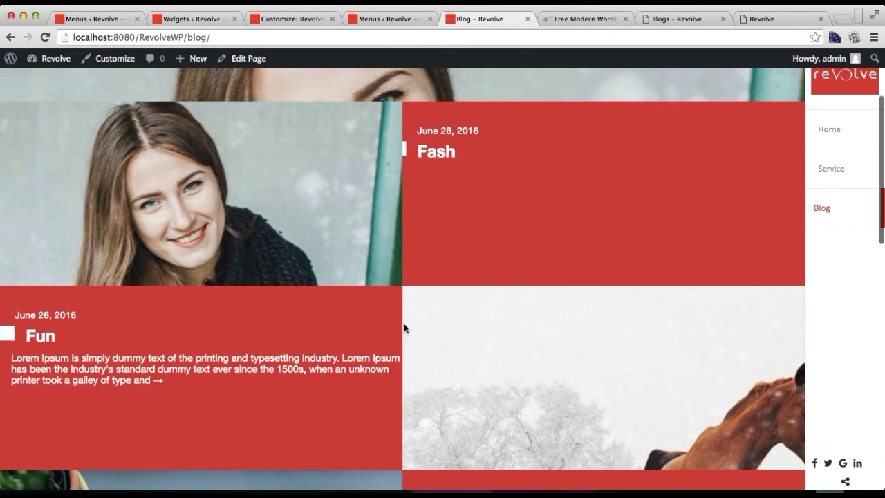
{"action": "scroll", "coordinate": [403, 323], "scroll_direction": "down", "scroll_amount": 10}
{"action": "scroll", "coordinate": [404, 323], "scroll_direction": "up", "scroll_amount": 10}
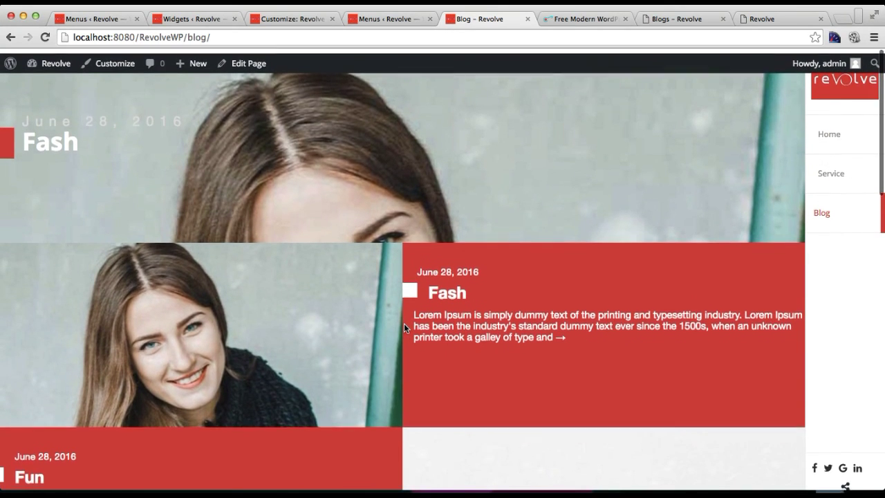
{"action": "scroll", "coordinate": [403, 323], "scroll_direction": "down", "scroll_amount": 7}
{"action": "scroll", "coordinate": [403, 323], "scroll_direction": "up", "scroll_amount": 7}
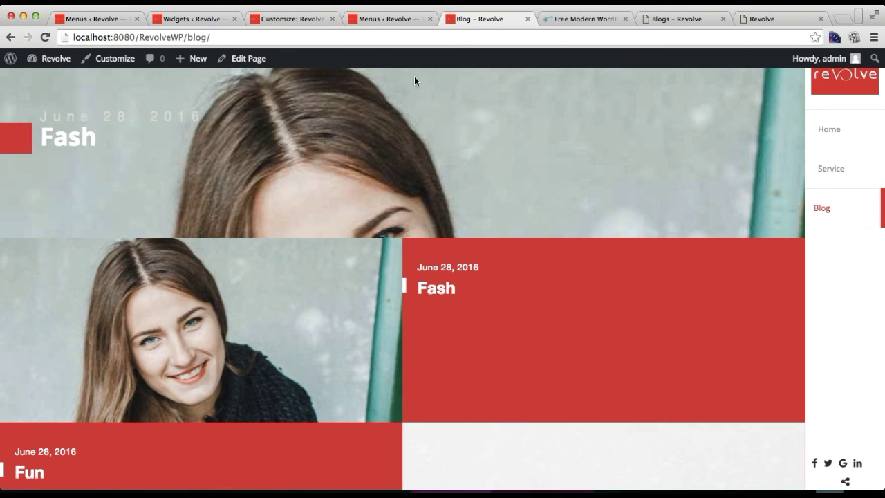
Return to the live site's home page and advance through the vertical slider from the Revolve slide to the News slide.
{"action": "left_click", "coordinate": [844, 79]}
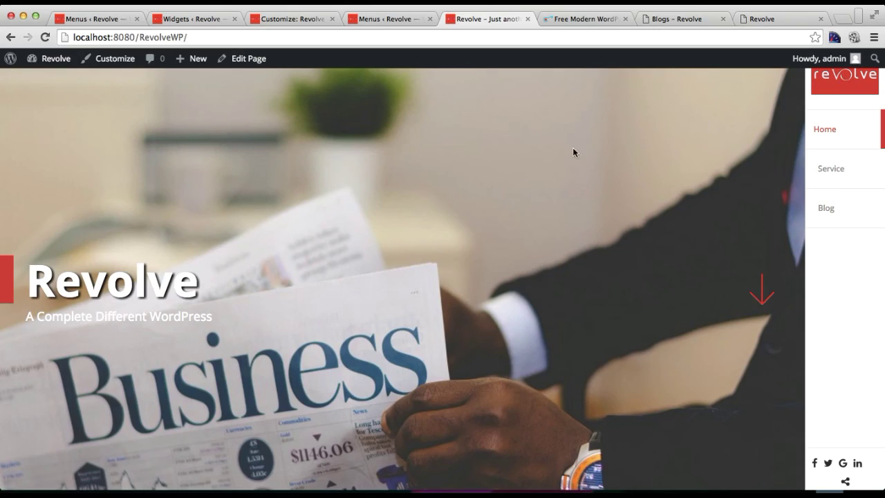
{"action": "left_click", "coordinate": [761, 291]}
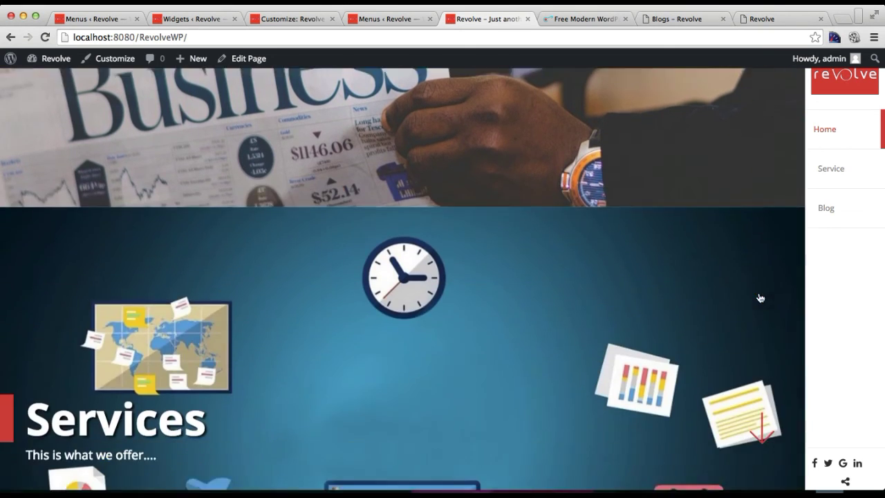
{"action": "left_click", "coordinate": [759, 295]}
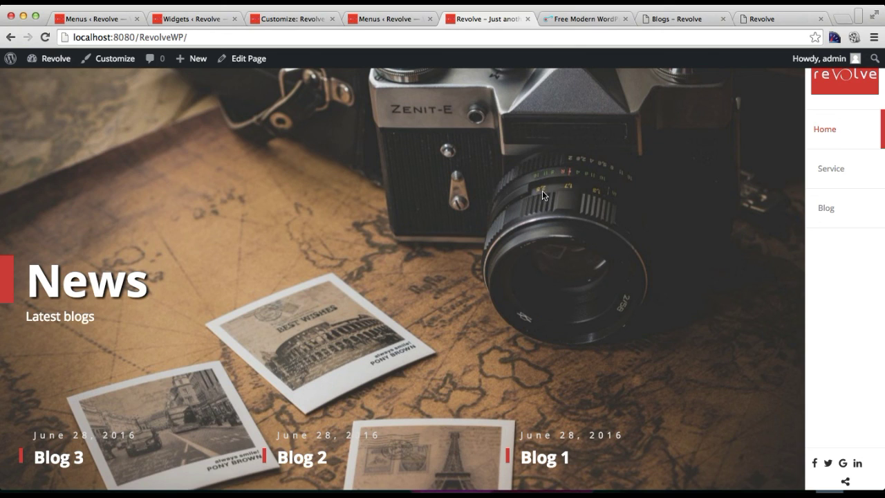
Review the Configuring Home Page and Configuring Home Slider sections of the Revolve online documentation, through to the blog page section.
{"action": "left_click", "coordinate": [765, 18]}
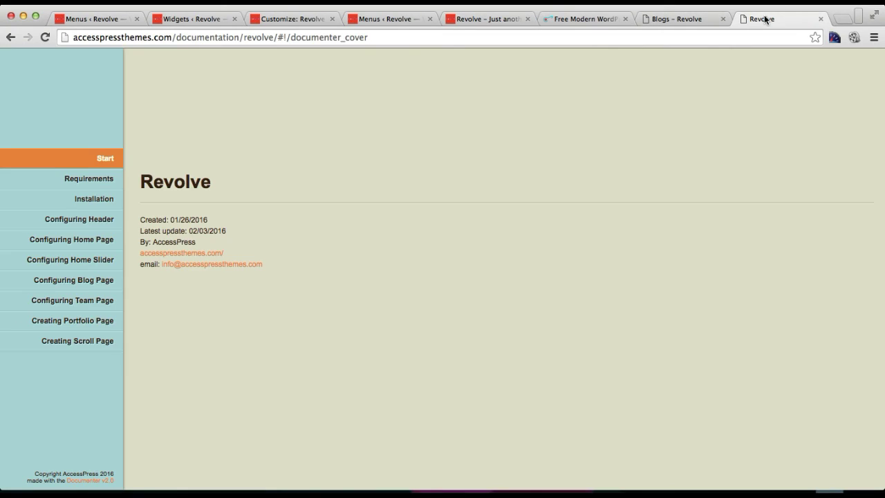
{"action": "left_click", "coordinate": [95, 239]}
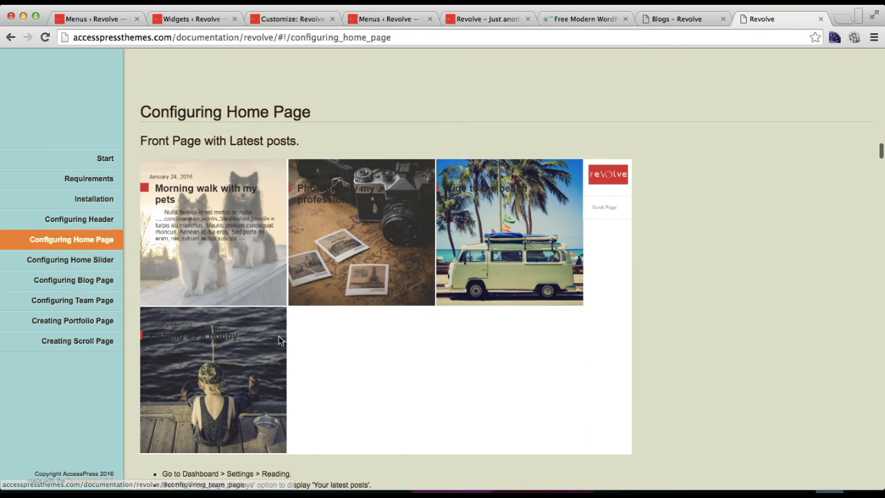
{"action": "left_click", "coordinate": [111, 265]}
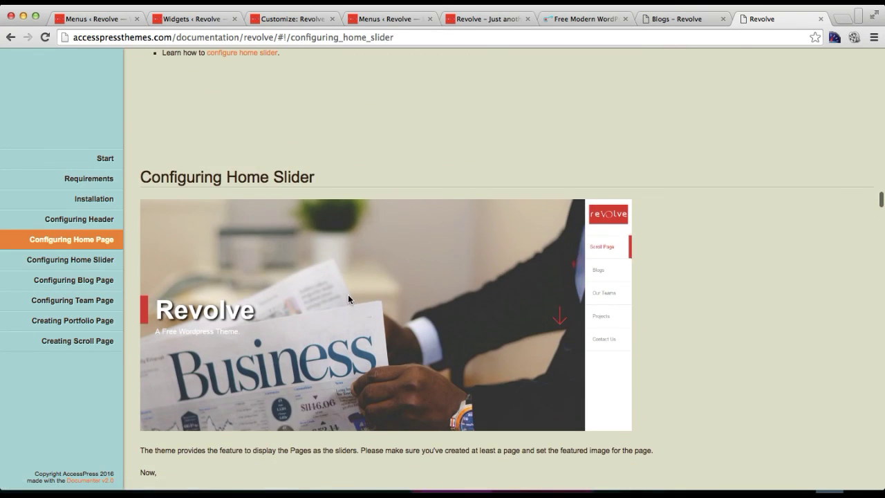
{"action": "scroll", "coordinate": [348, 294], "scroll_direction": "down", "scroll_amount": 15}
{"action": "scroll", "coordinate": [348, 298], "scroll_direction": "up", "scroll_amount": 3}
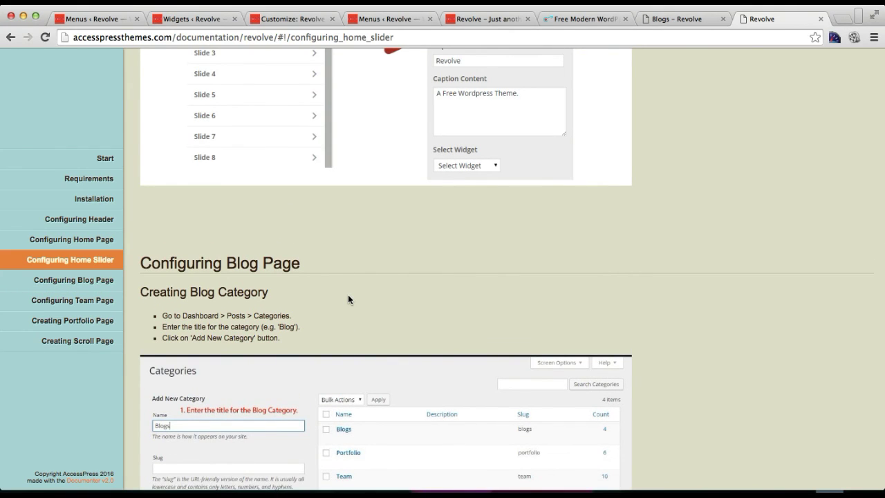
From the Revolve theme's product page, open the AccessPress Themes support forum in a new browser tab and view it.
{"action": "left_click", "coordinate": [618, 21]}
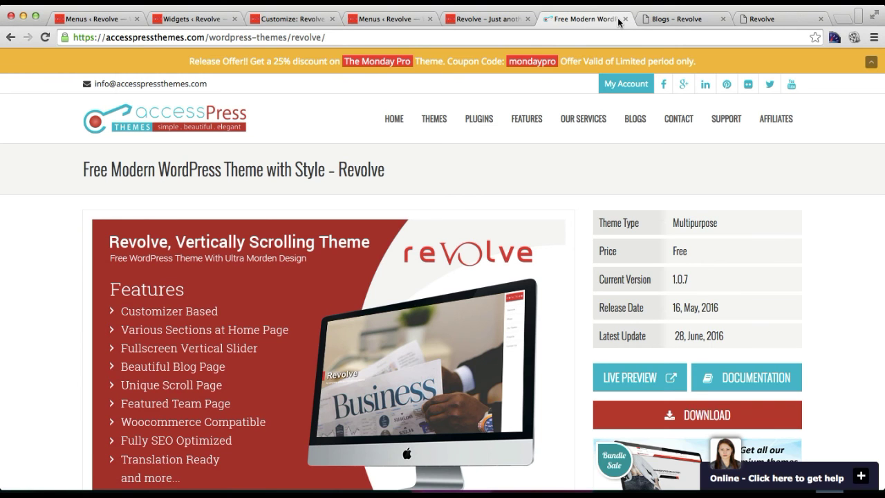
{"action": "right_click", "coordinate": [714, 119]}
{"action": "left_click", "coordinate": [744, 120]}
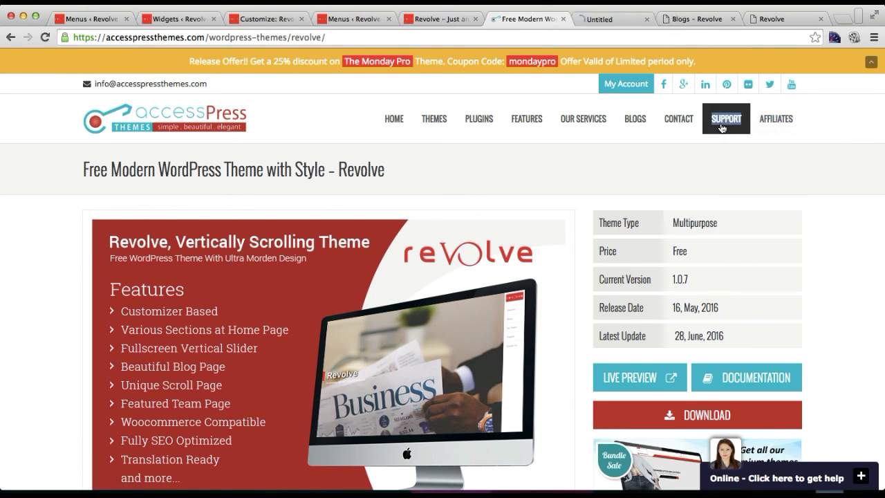
{"action": "left_click", "coordinate": [635, 23]}
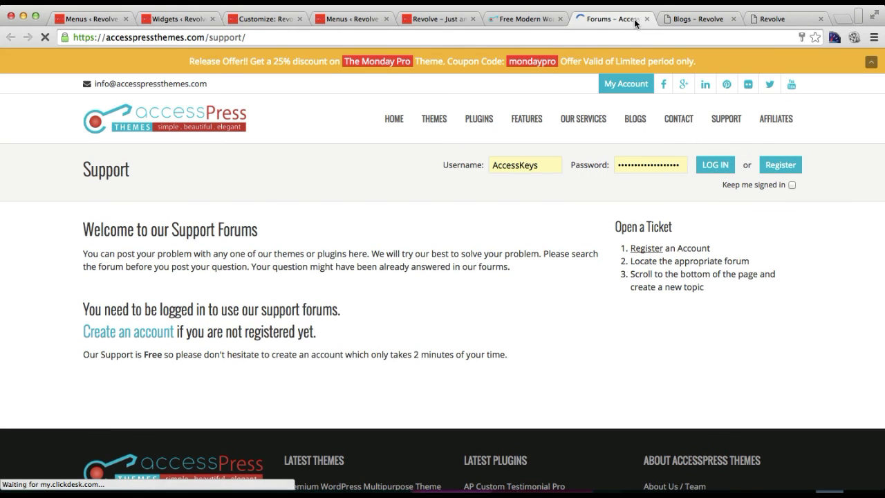
Return to the Revolve product page and look through its footer contact details and the chat and email support sections.
{"action": "left_click", "coordinate": [545, 18]}
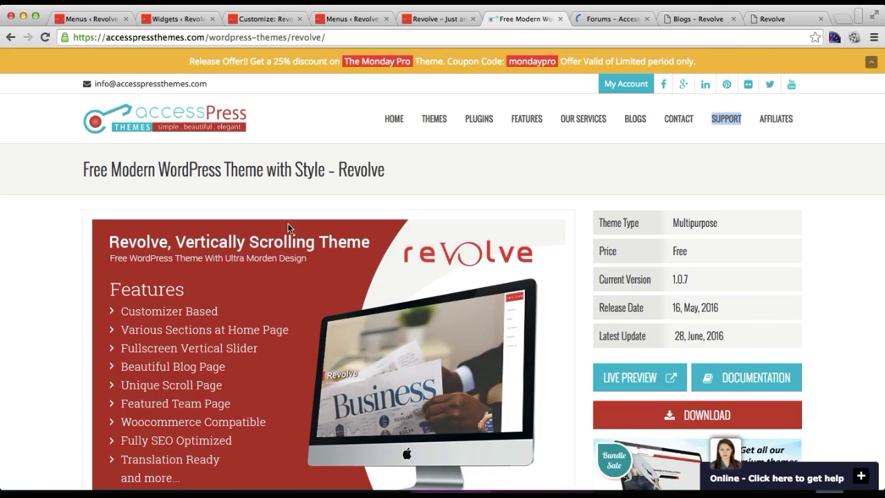
{"action": "scroll", "coordinate": [330, 414], "scroll_direction": "down", "scroll_amount": 10}
{"action": "scroll", "coordinate": [328, 415], "scroll_direction": "down", "scroll_amount": 15}
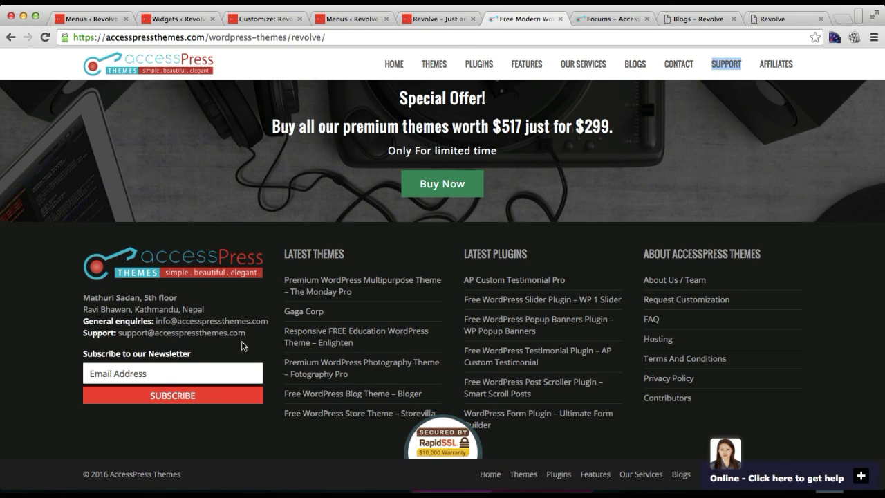
{"action": "scroll", "coordinate": [417, 222], "scroll_direction": "up", "scroll_amount": 15}
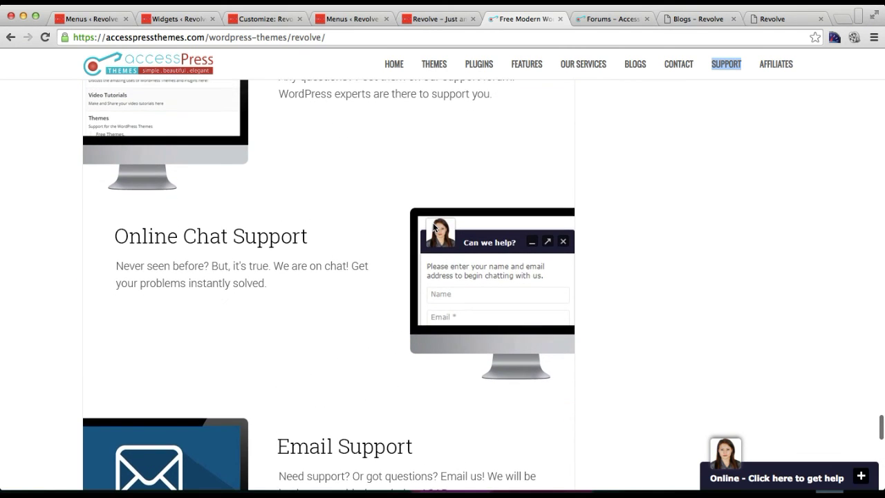
{"action": "scroll", "coordinate": [433, 228], "scroll_direction": "up", "scroll_amount": 4}
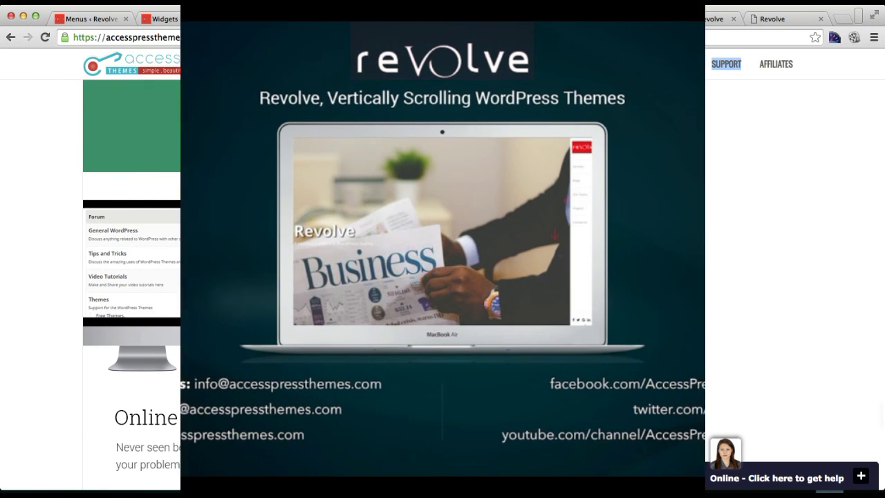